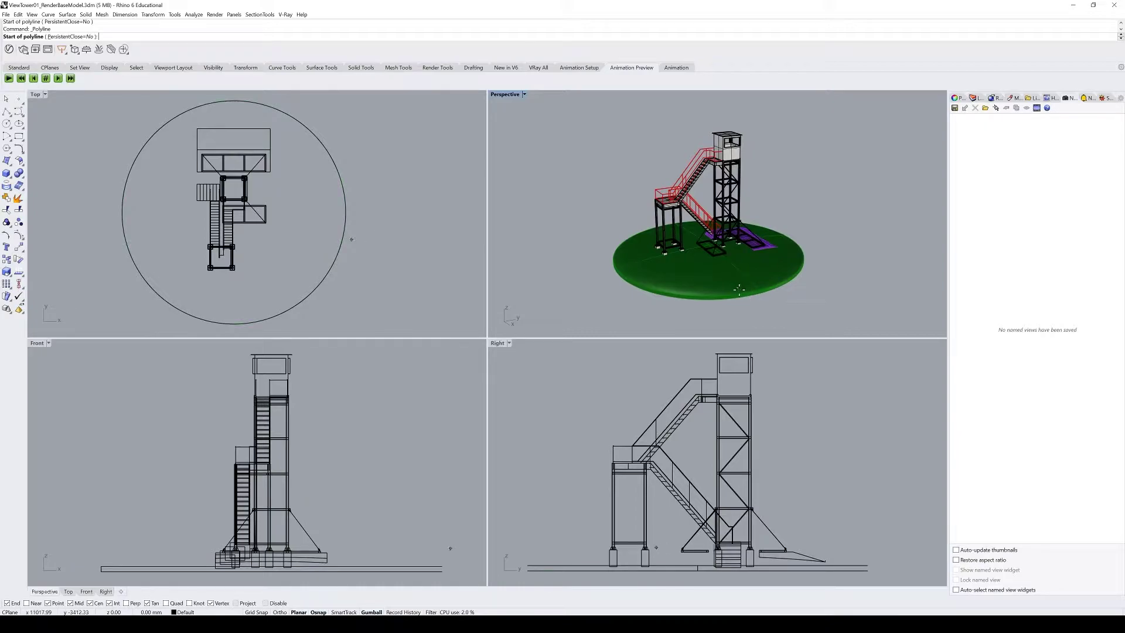
# - Draw a polyline across the underside of the round ground base and place a point object at the line's midpoint
pyautogui.moveTo(759, 273); pyautogui.dragTo(787, 216, button='right')
pyautogui.click(786, 216)
pyautogui.click(649, 277)
pyautogui.press('Return')
pyautogui.click(19, 98)
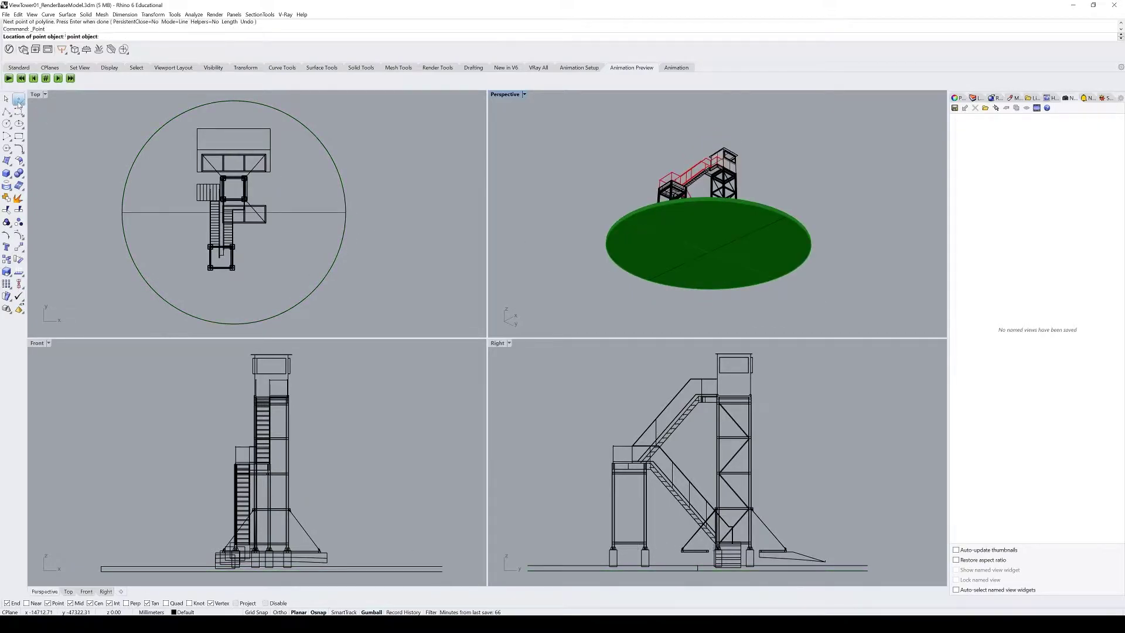
pyautogui.click(708, 251)
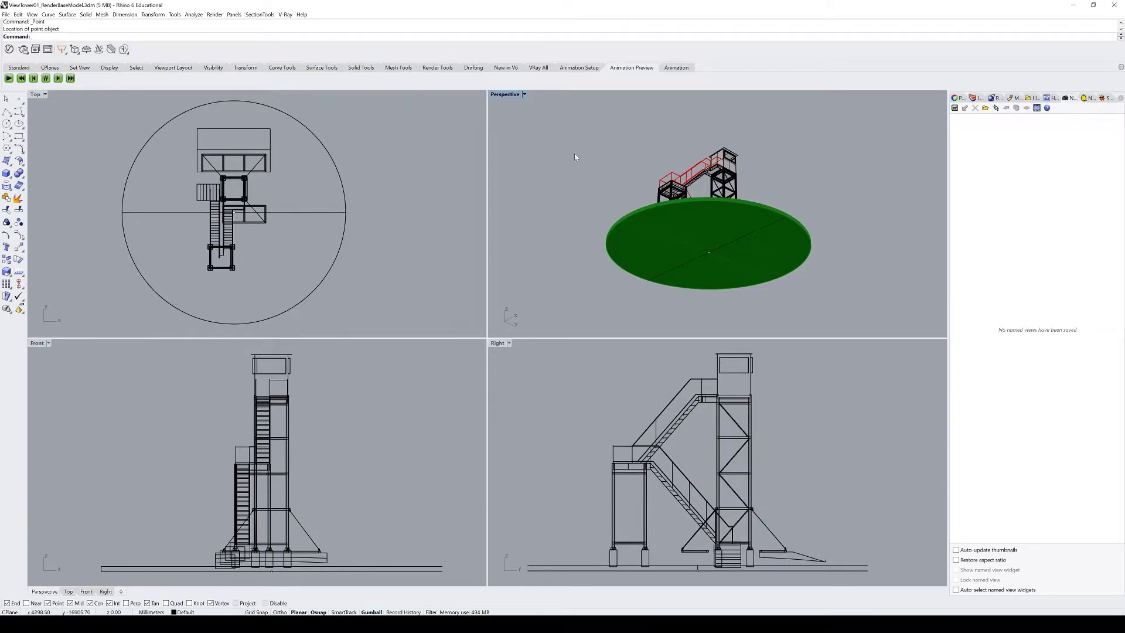
# - Hide the round green ground polysurface under the tower
pyautogui.click(508, 95)
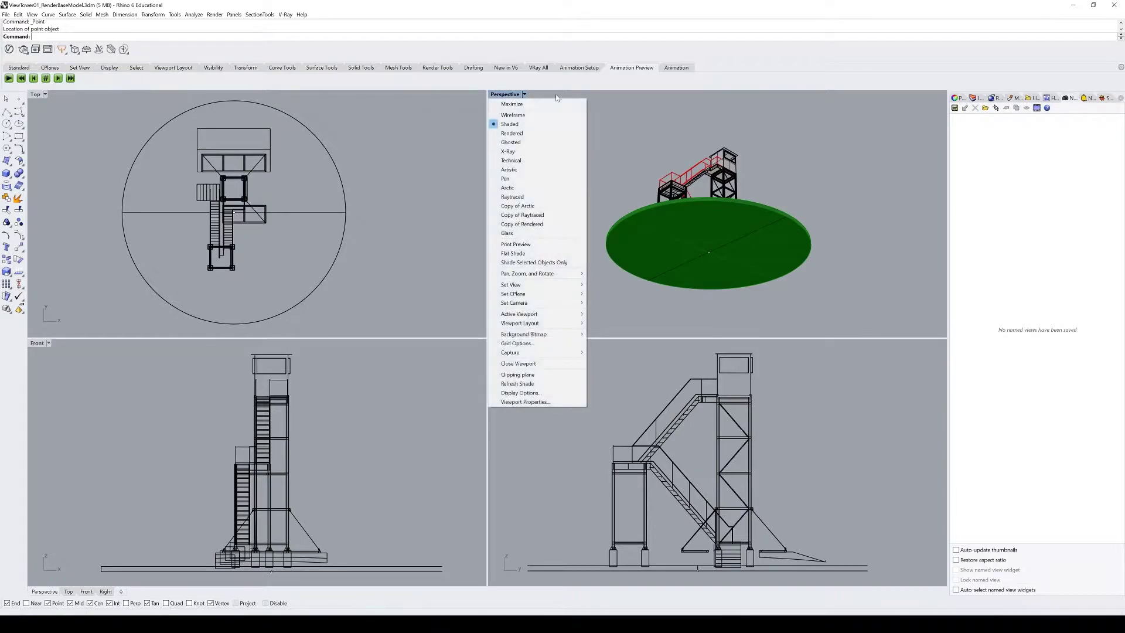
pyautogui.click(760, 169)
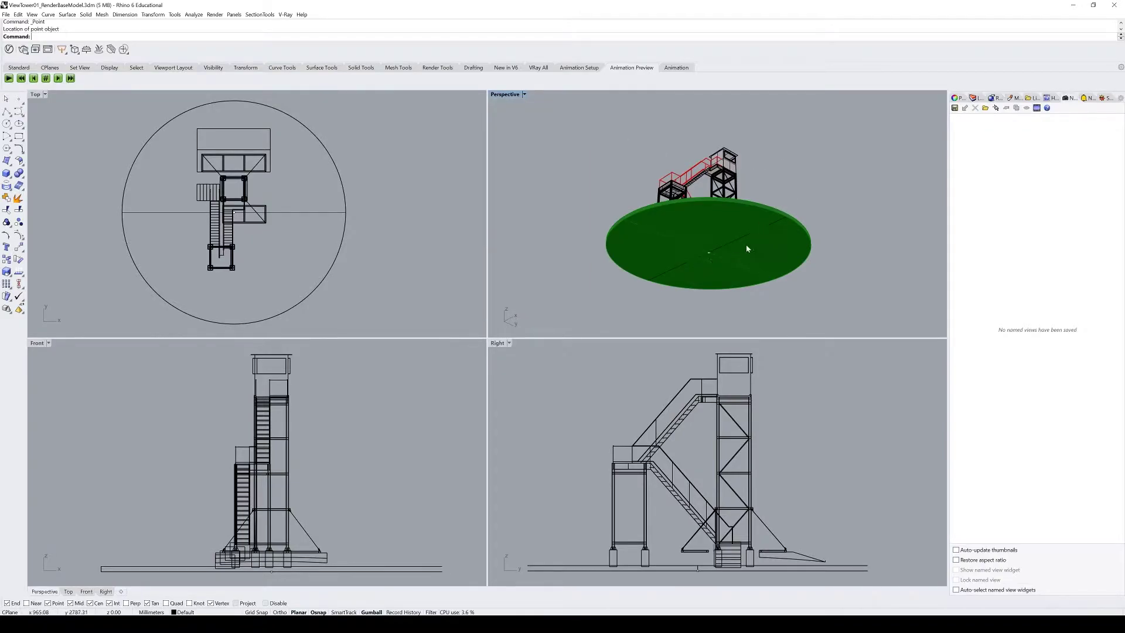
pyautogui.moveTo(746, 248); pyautogui.dragTo(691, 215, button='right')
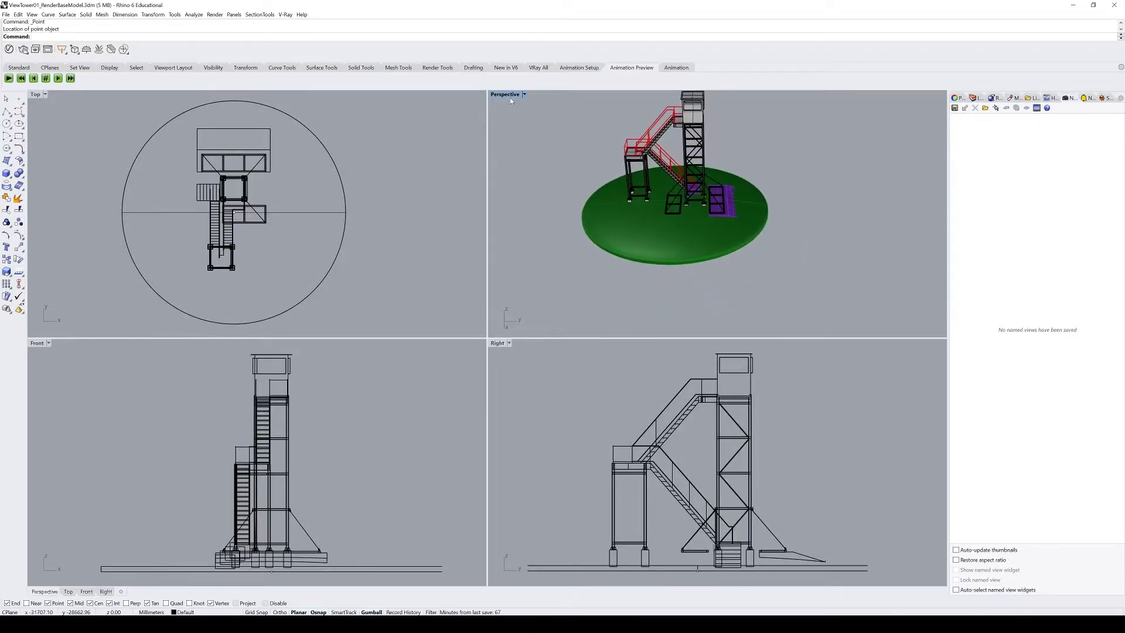
pyautogui.click(628, 226)
pyautogui.hotkey('ctrl', 'h')
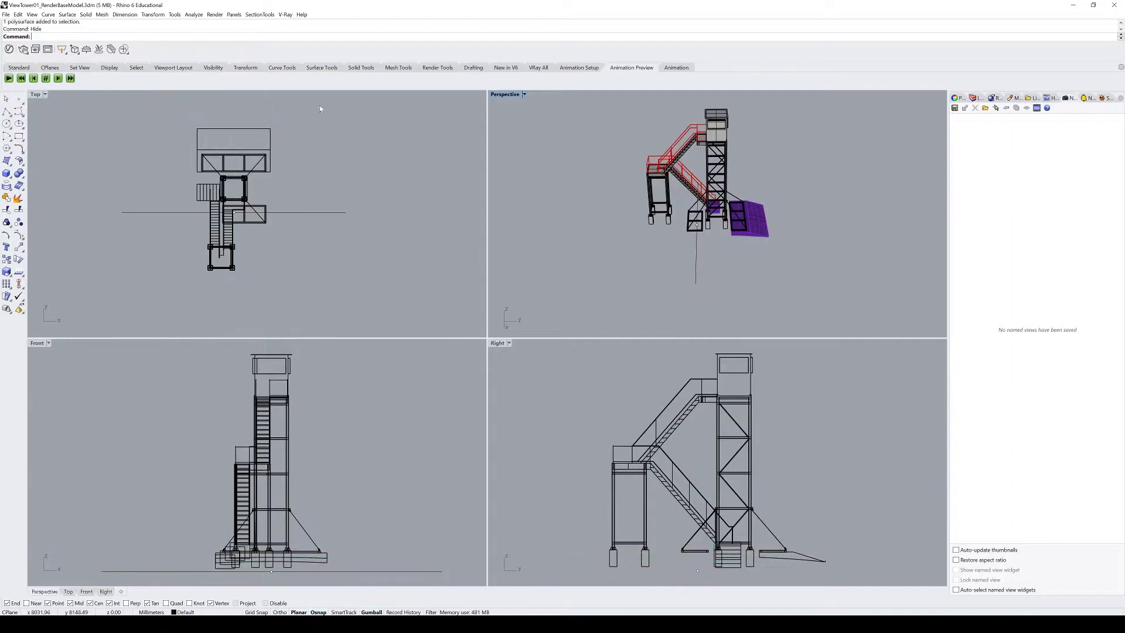
# - Use Zoom Target on the Perspective view to set the camera target at the centre point and frame the whole tower
pyautogui.click(505, 94)
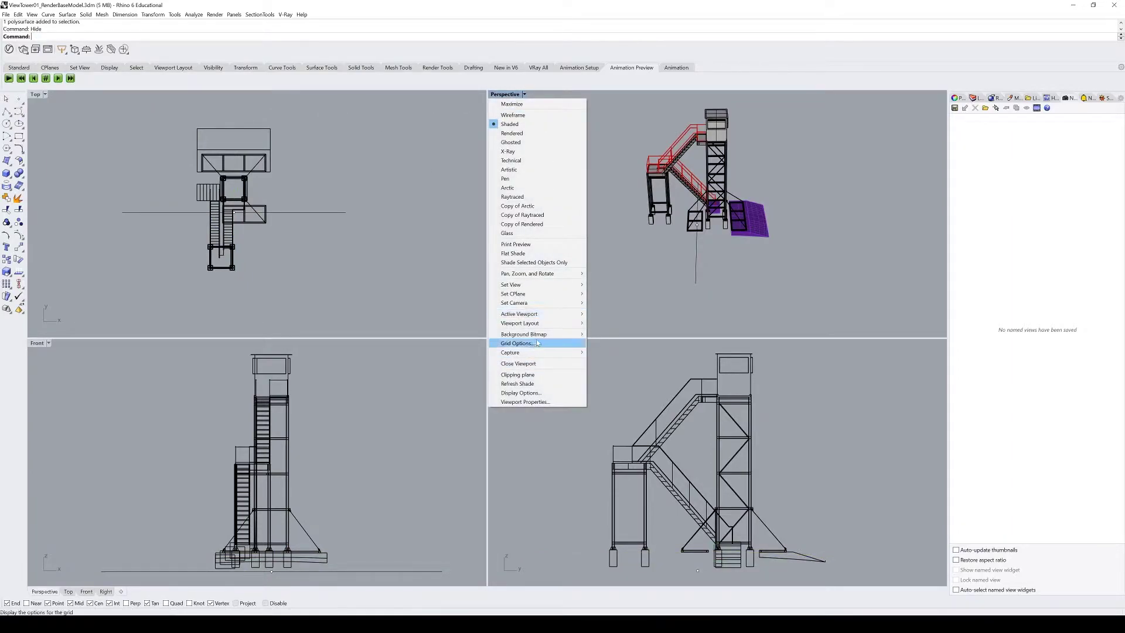
pyautogui.moveTo(534, 279)
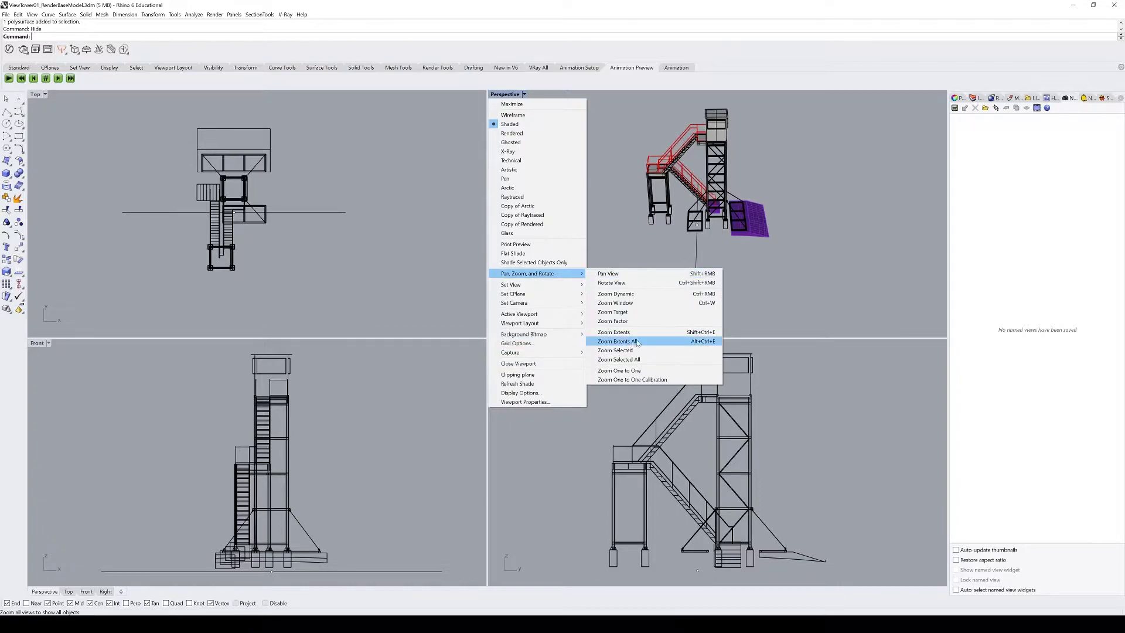
pyautogui.click(621, 311)
pyautogui.click(687, 259)
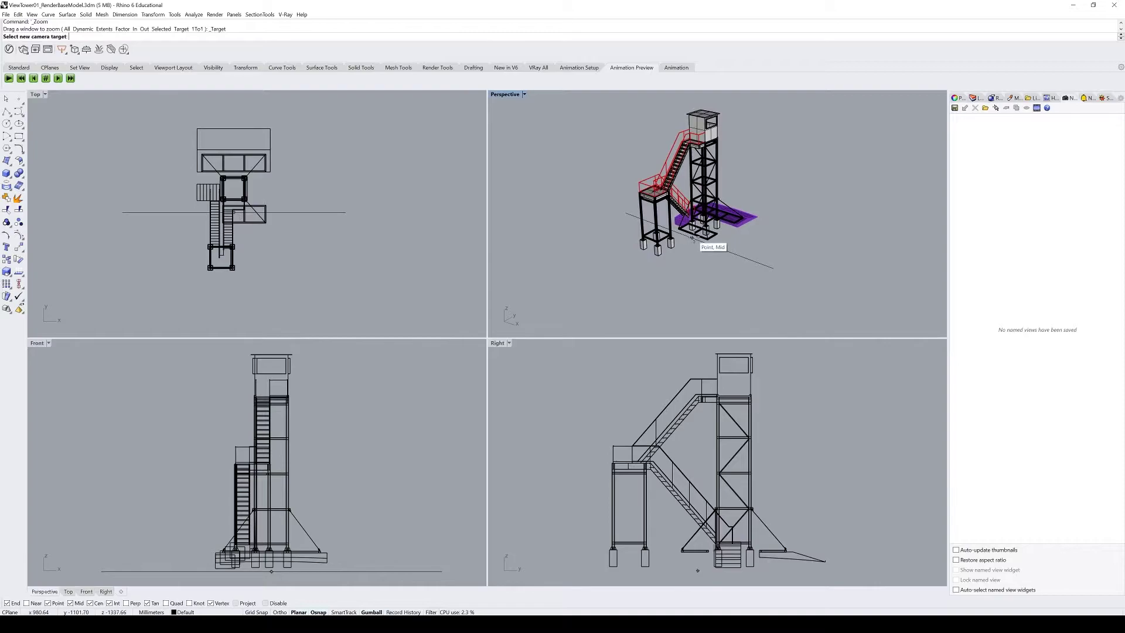
pyautogui.click(691, 239)
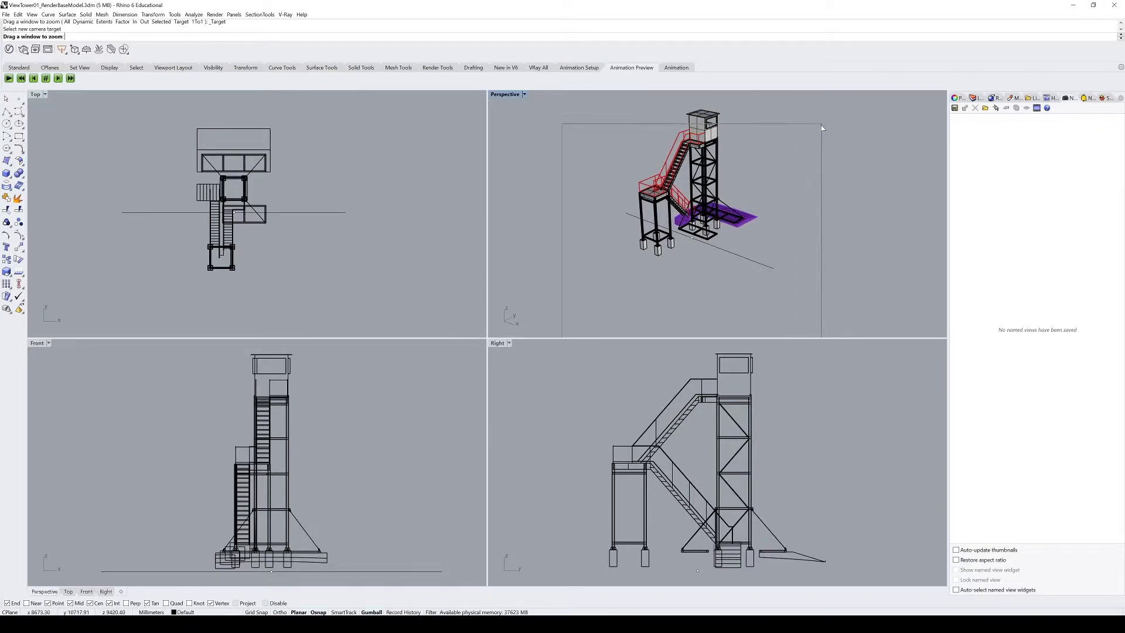
pyautogui.click(892, 94)
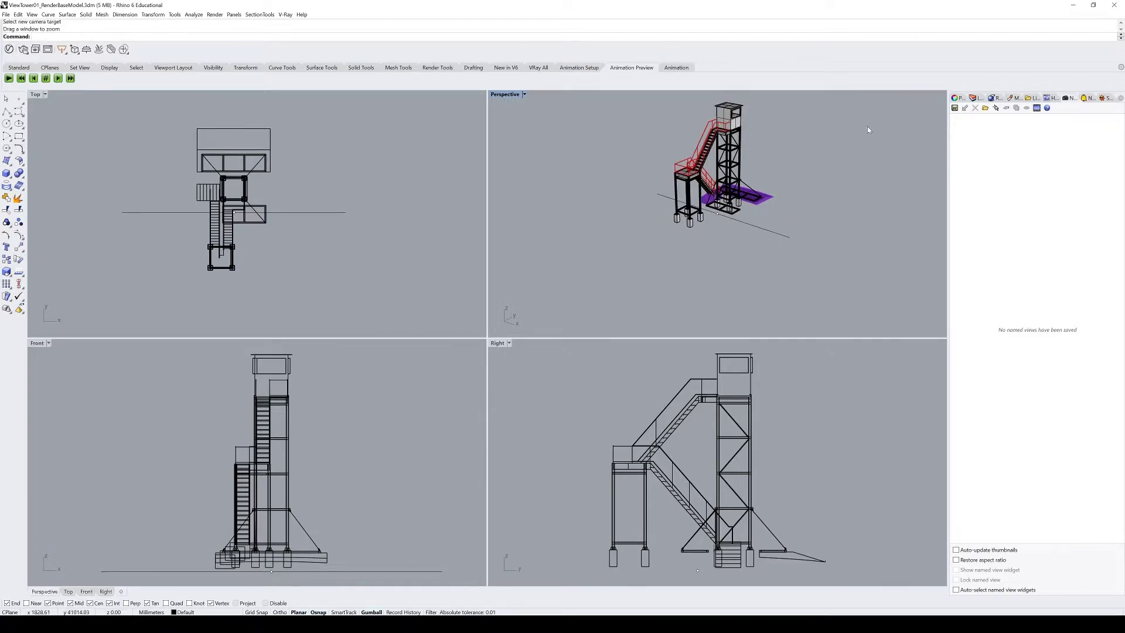
# - Show the hidden ground polysurface again
pyautogui.hotkey('ctrl', 'z')
pyautogui.write('Show')
pyautogui.press('Return')
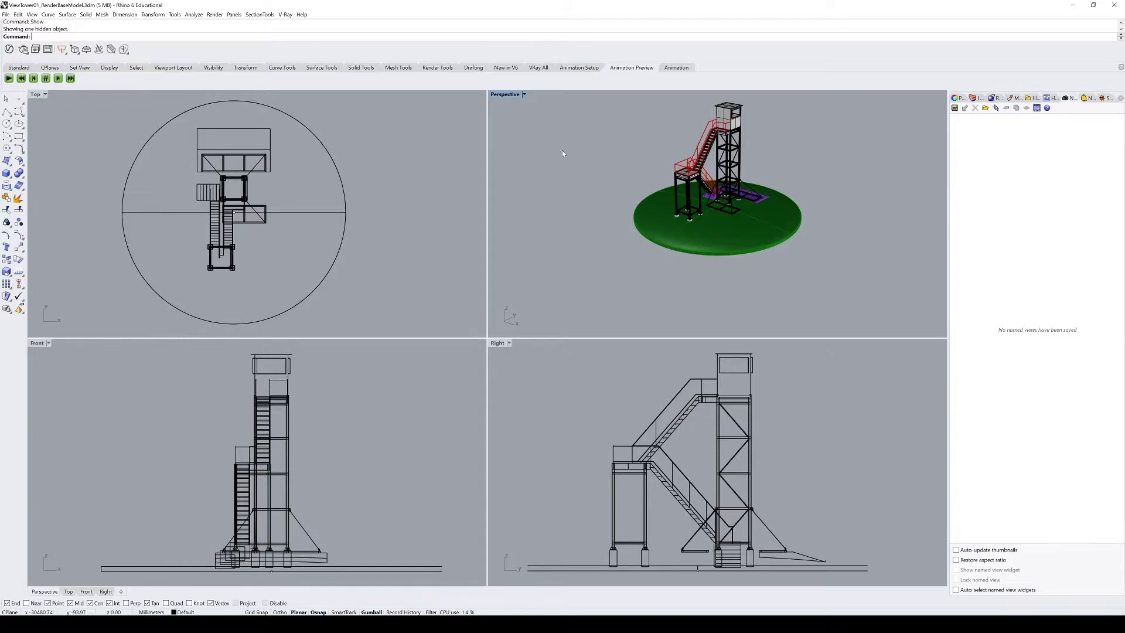
# - Set the Perspective viewport to the NE isometric view
pyautogui.click(508, 95)
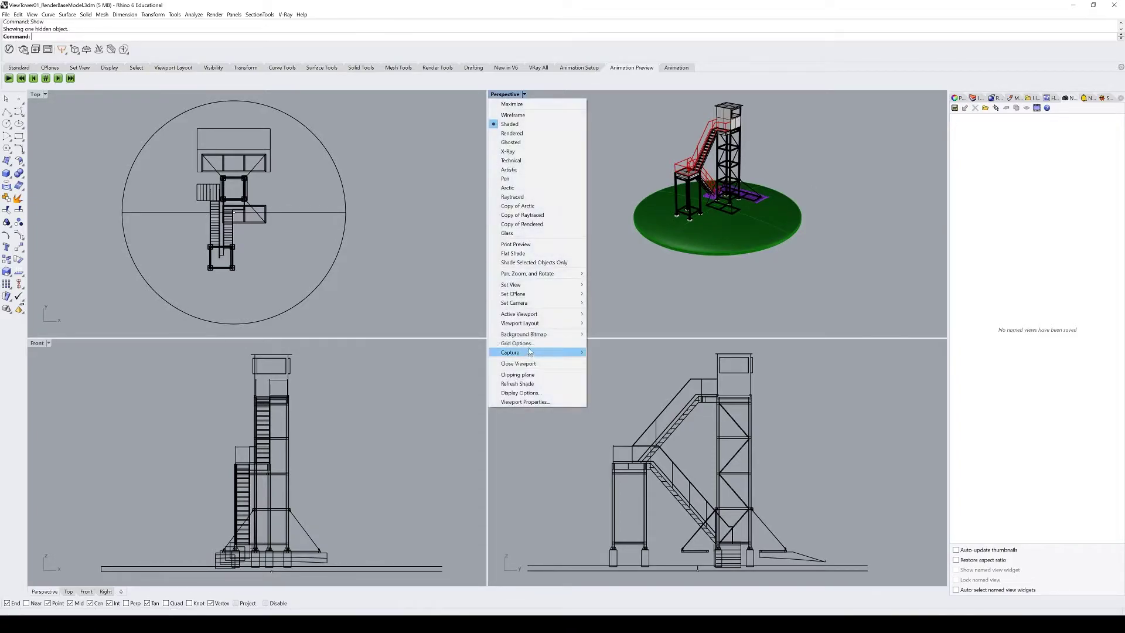
pyautogui.click(637, 136)
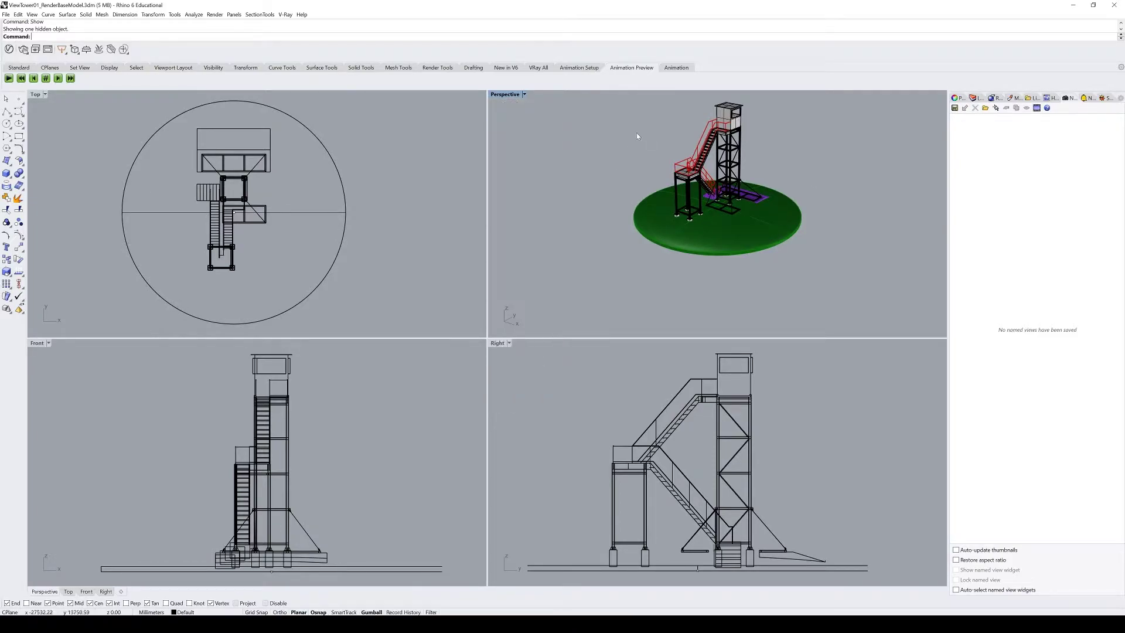
pyautogui.click(505, 95)
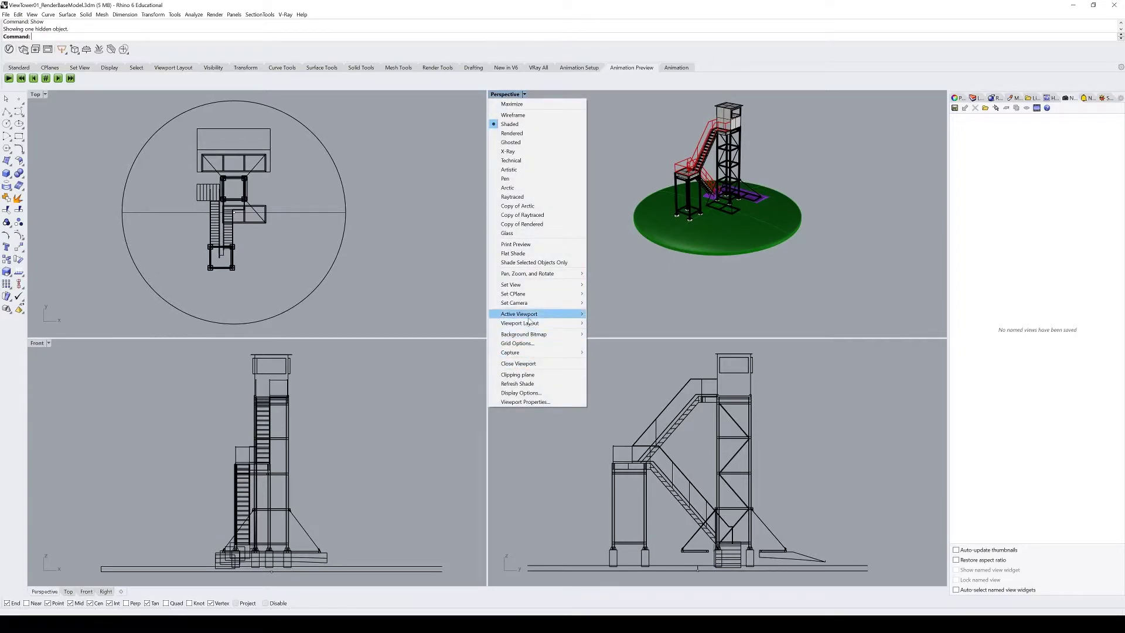
pyautogui.moveTo(521, 285)
pyautogui.moveTo(620, 372)
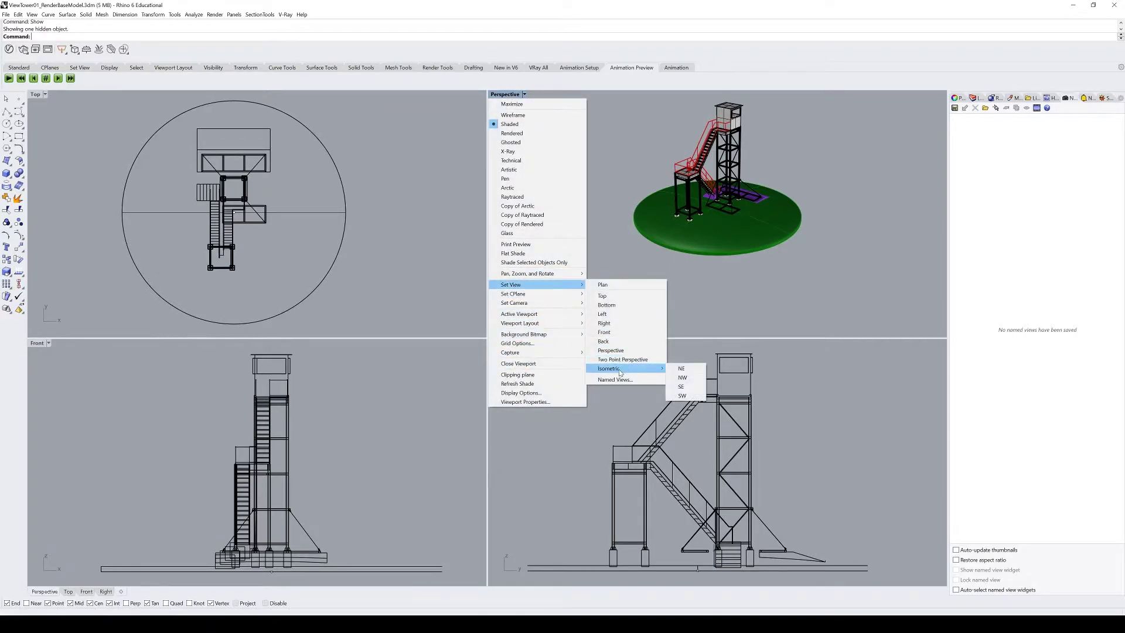
pyautogui.click(692, 373)
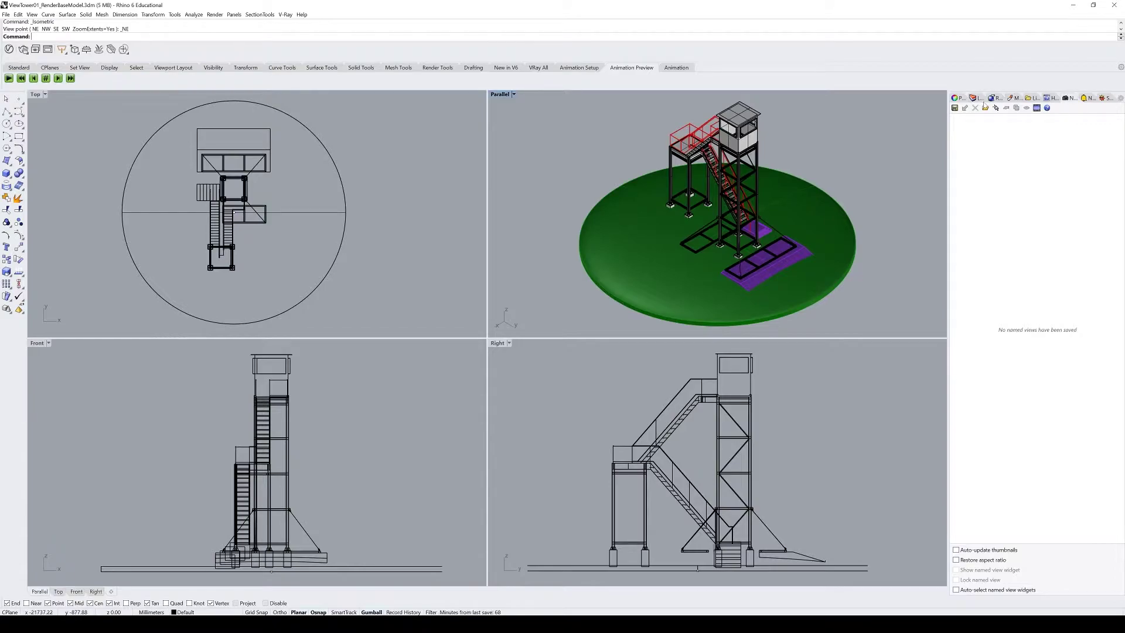
# - Hide the Named Views panel and bring it back
pyautogui.click(959, 98)
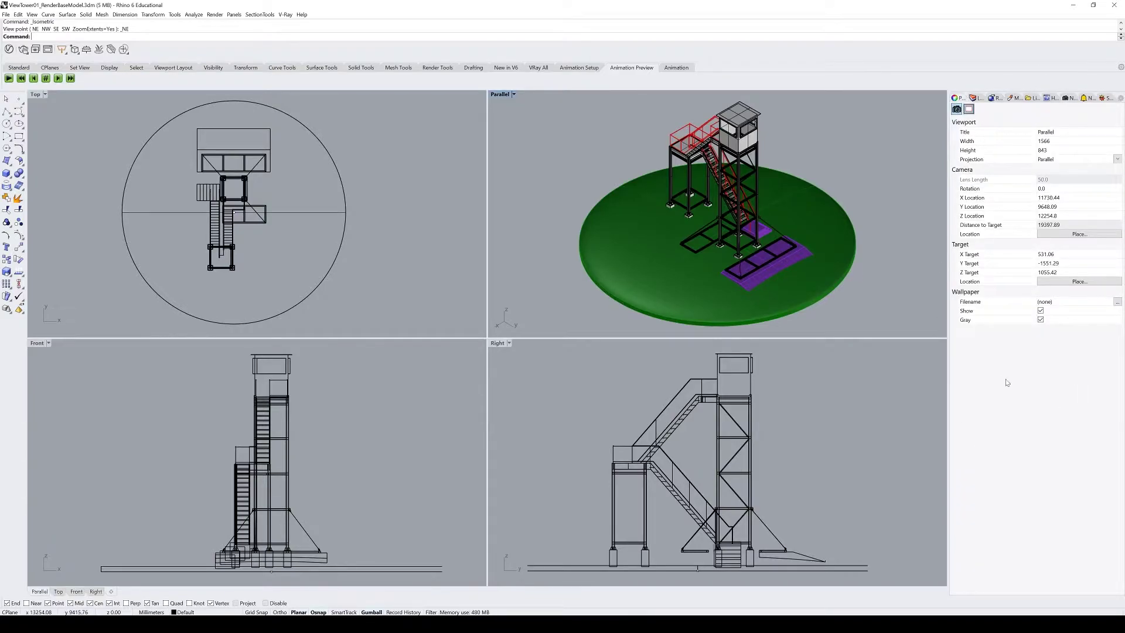
pyautogui.click(1067, 99)
pyautogui.click(958, 97)
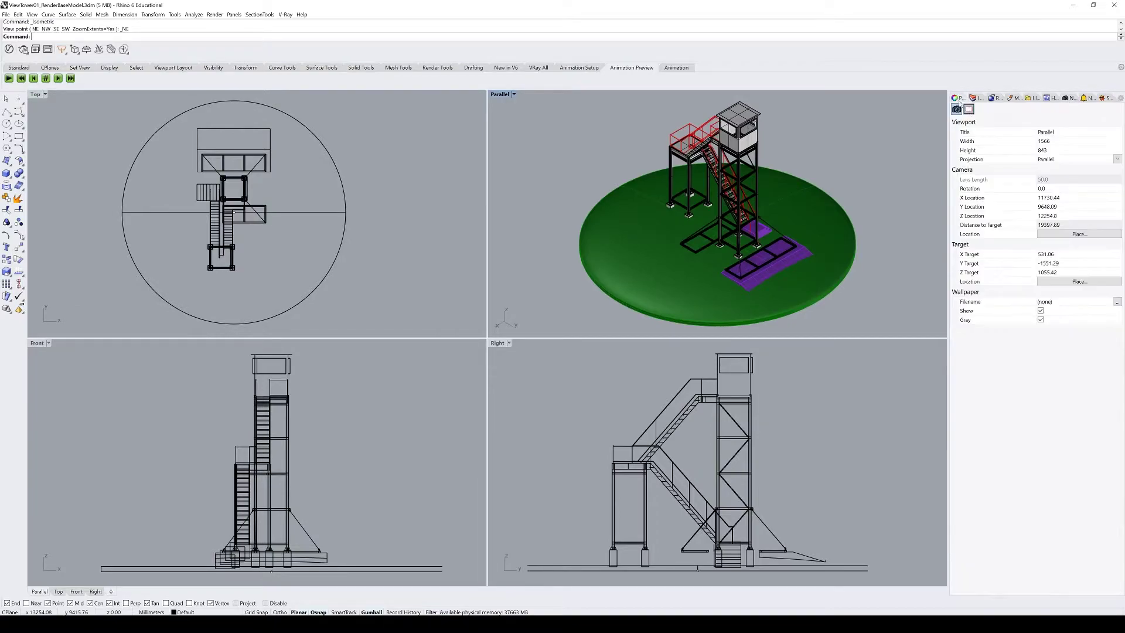
pyautogui.click(1121, 98)
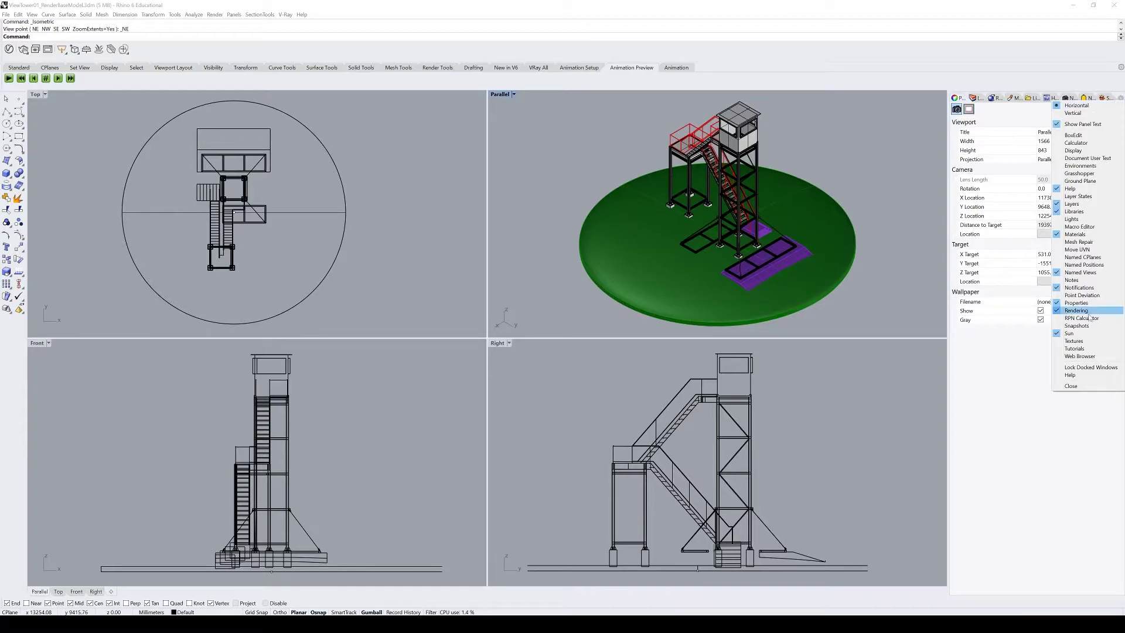
pyautogui.click(1081, 280)
pyautogui.click(1121, 98)
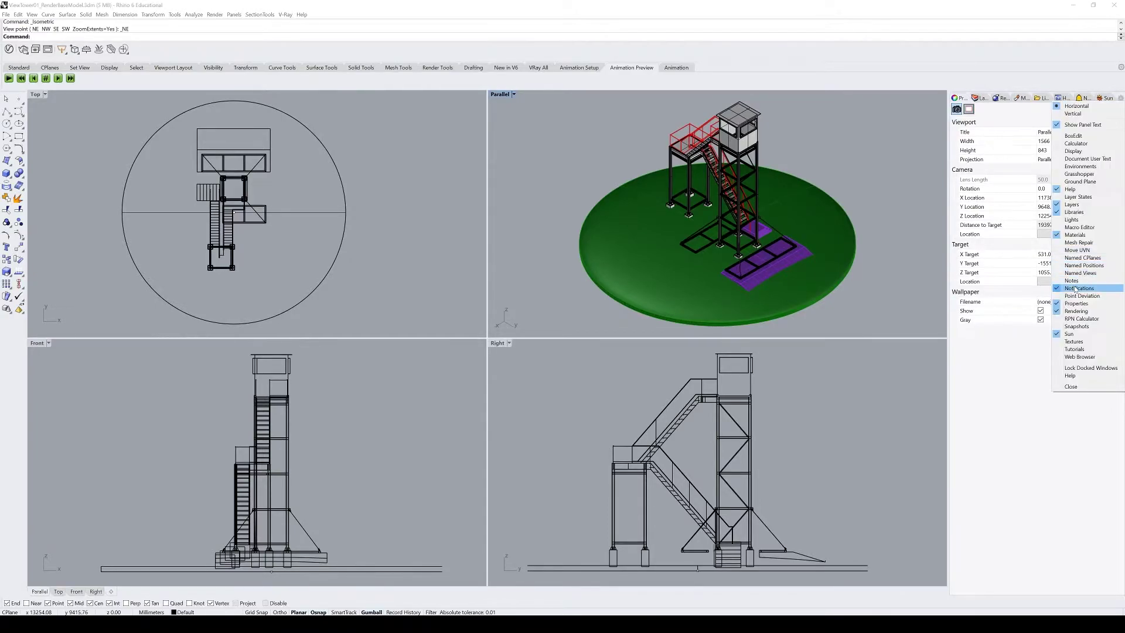
pyautogui.click(1085, 274)
# - Save the current viewport as a named view called "Isometric"
pyautogui.click(955, 108)
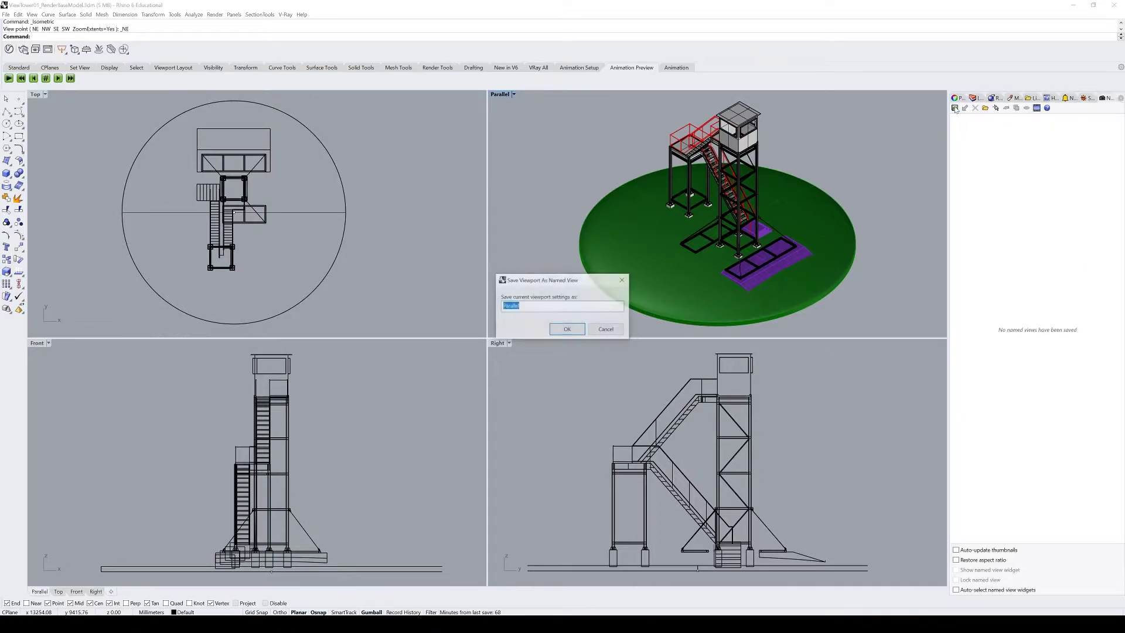
pyautogui.press('BackSpace')
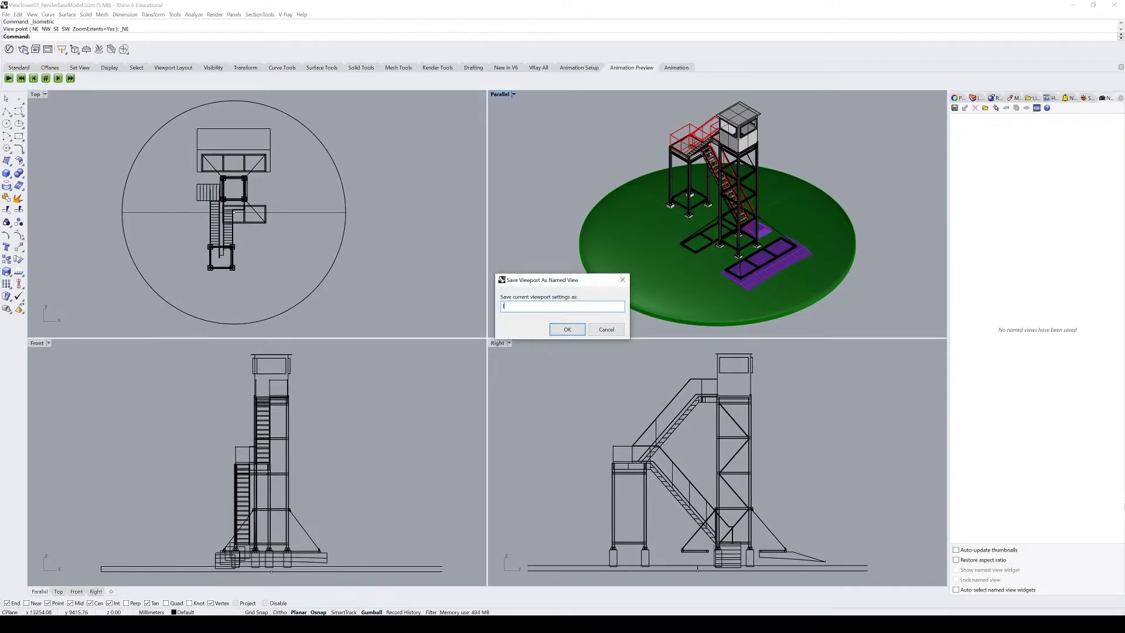
pyautogui.write('Isometric')
pyautogui.press('Return')
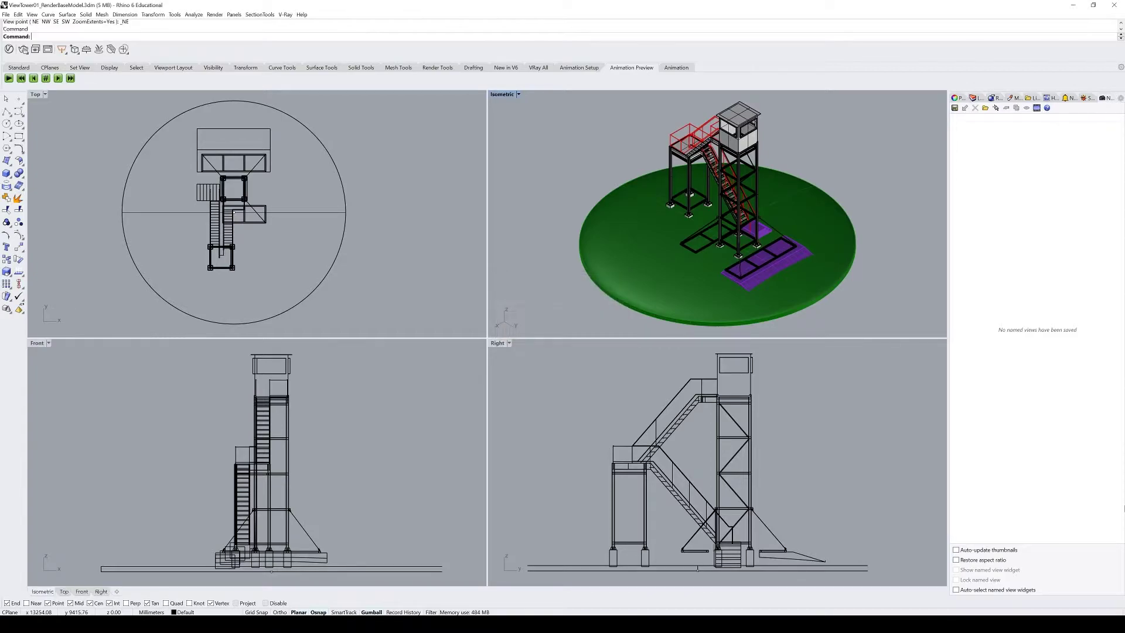
# - Orbit the model away from the saved view and restore the Isometric named view
pyautogui.moveTo(882, 135); pyautogui.dragTo(861, 244, button='right')
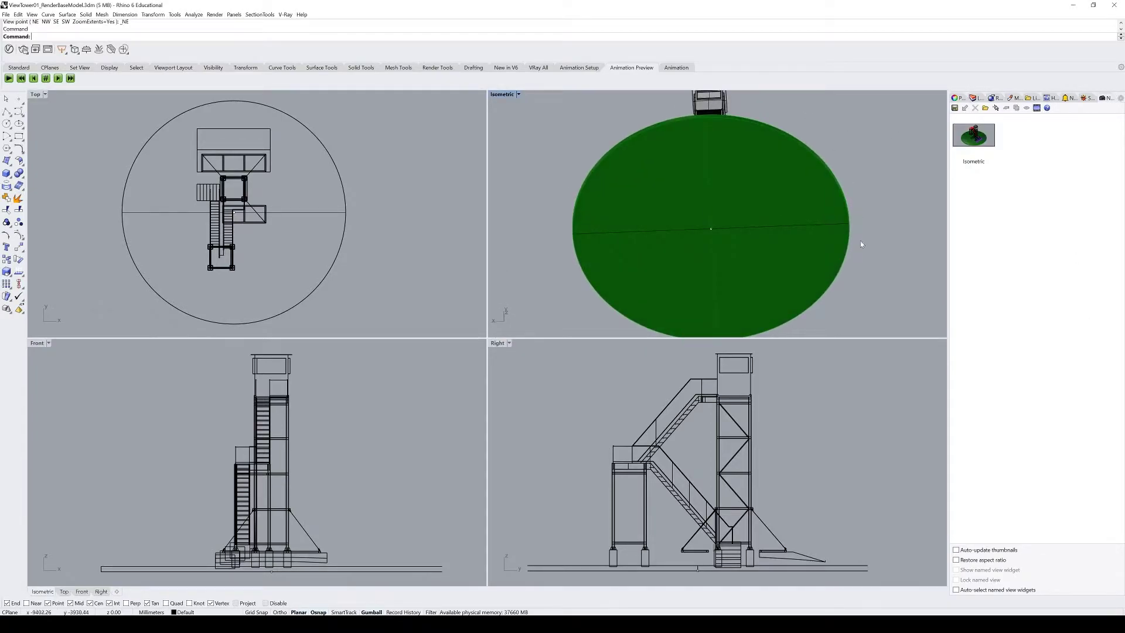
pyautogui.moveTo(746, 198); pyautogui.dragTo(808, 138, button='right')
pyautogui.doubleClick(970, 135)
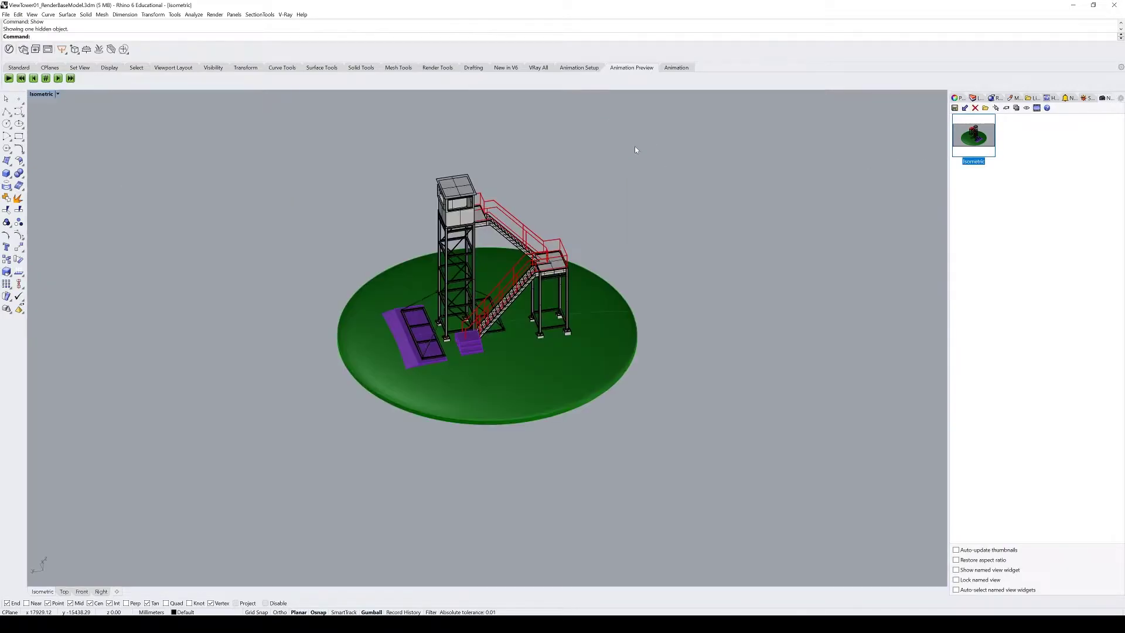
# - Preview the tower's rotation with the Turntable command at speeds 22 and 42, and end the preview
pyautogui.write('T')
pyautogui.press('BackSpace')
pyautogui.press('BackSpace')
pyautogui.write('Turntable')
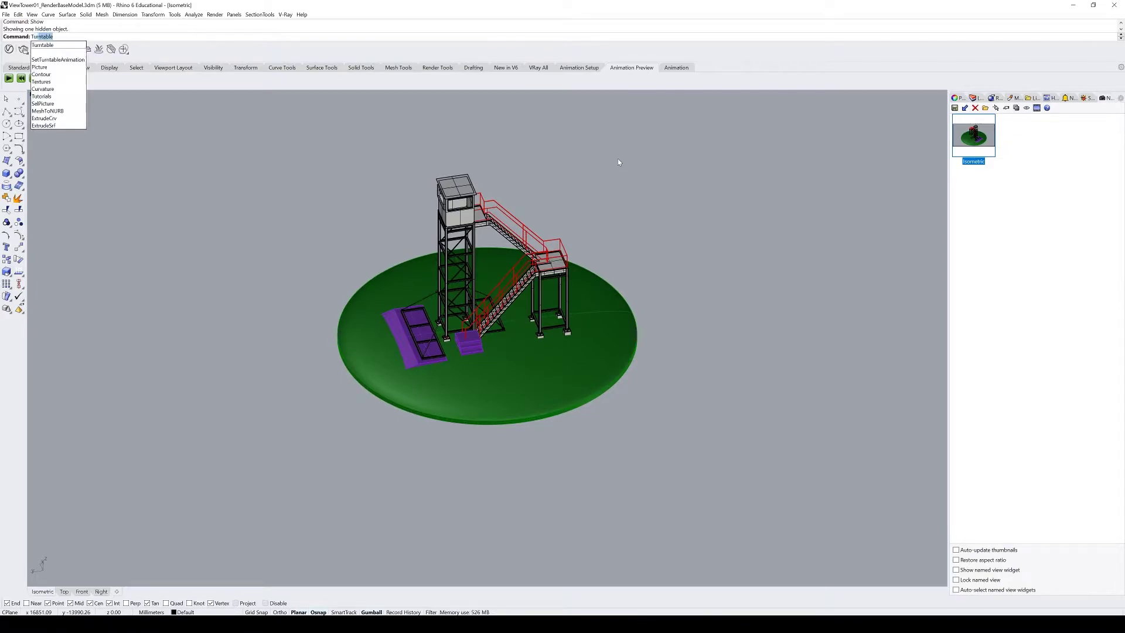
pyautogui.press('Return')
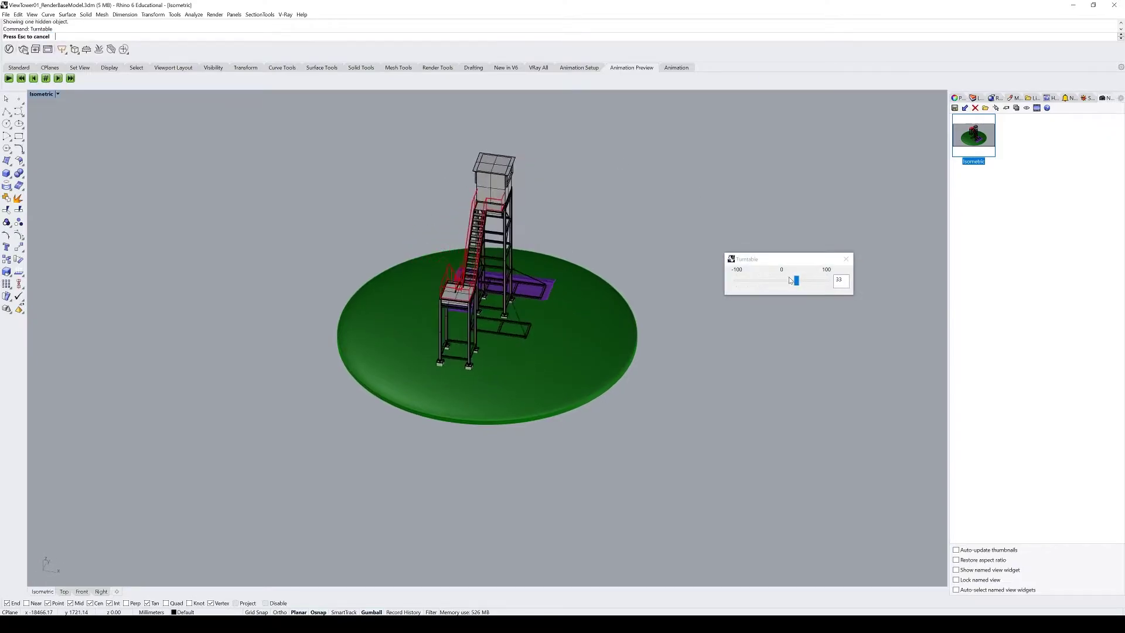
pyautogui.moveTo(796, 282); pyautogui.dragTo(791, 281)
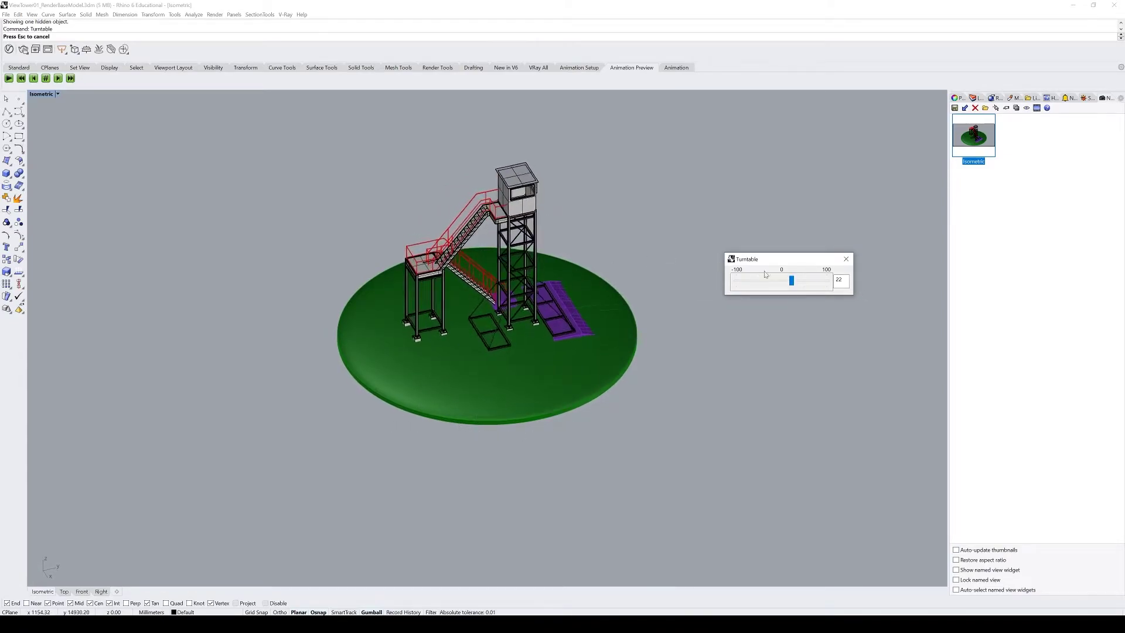
pyautogui.click(803, 282)
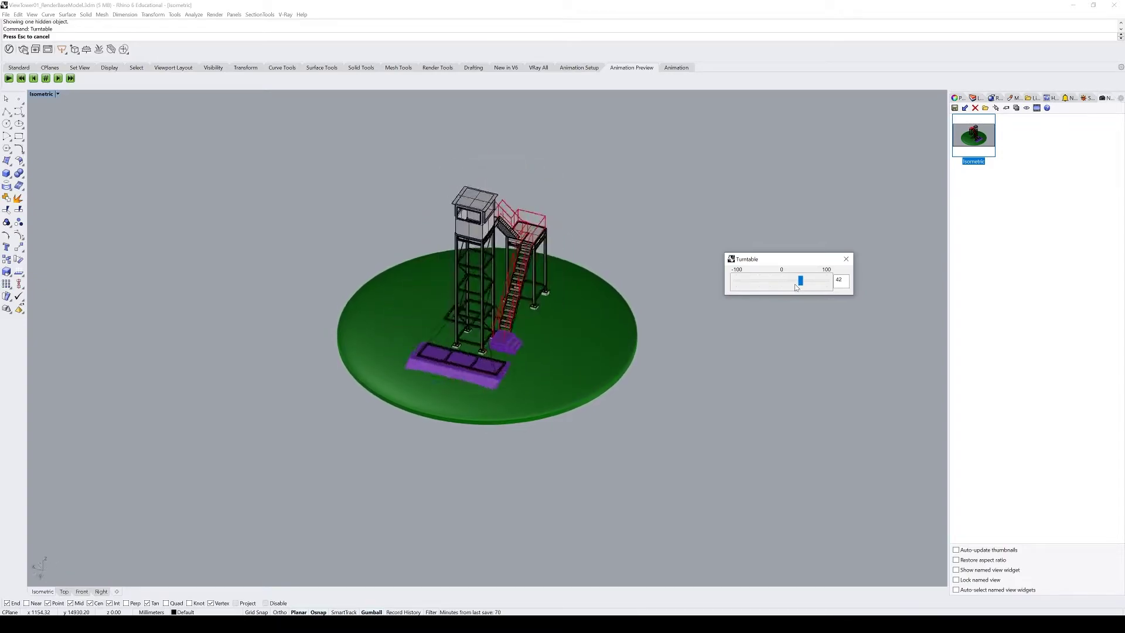
pyautogui.press('Escape')
# - Look up the Animation, Animation Preview and Animation Setup entries in the list of available toolbar tabs
pyautogui.rightClick(693, 69)
pyautogui.click(678, 143)
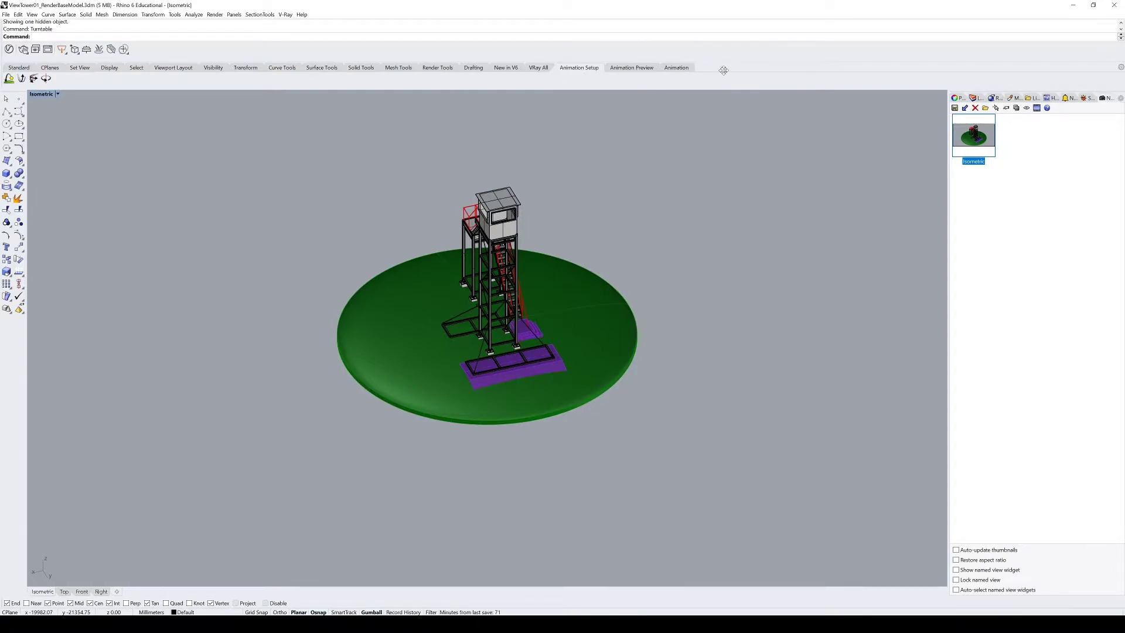
pyautogui.rightClick(732, 68)
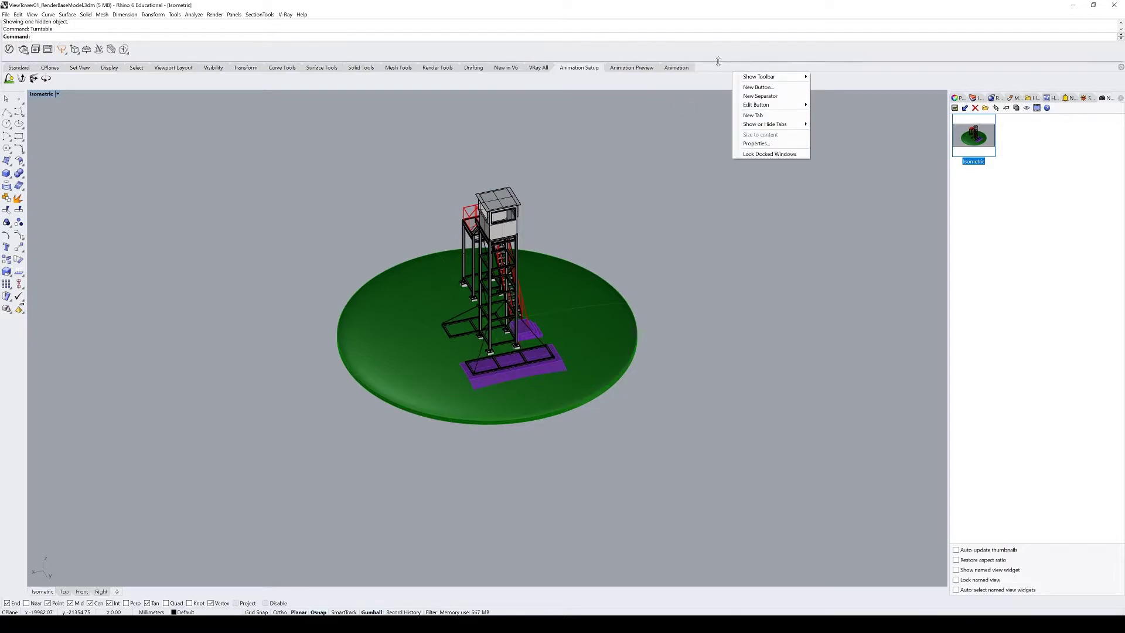
pyautogui.click(711, 66)
pyautogui.rightClick(711, 71)
pyautogui.moveTo(729, 127)
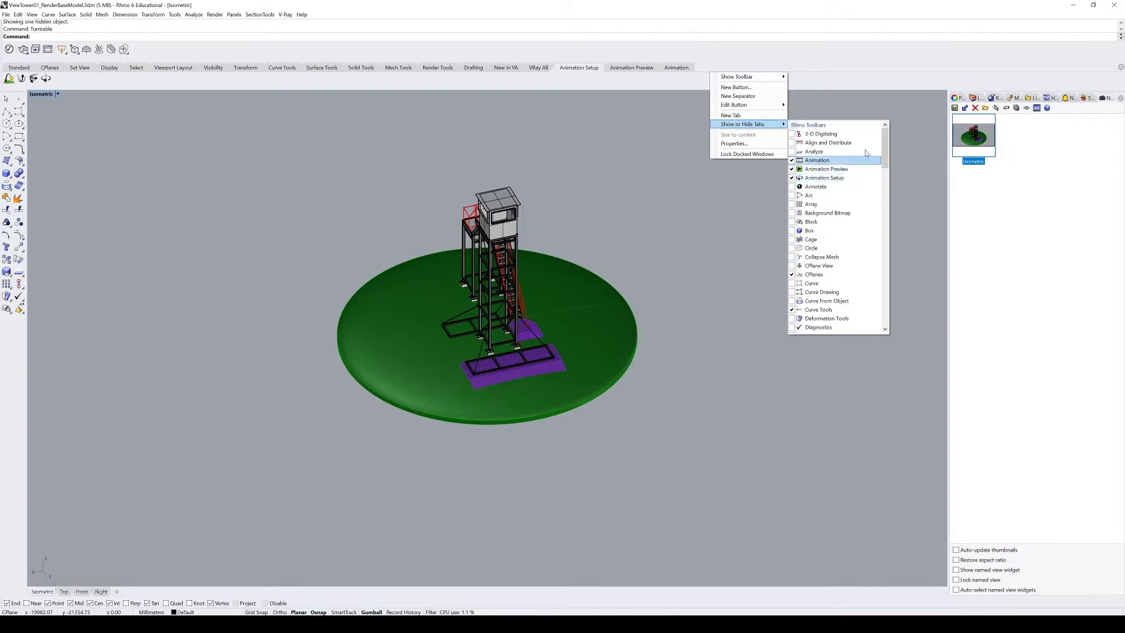
pyautogui.click(626, 73)
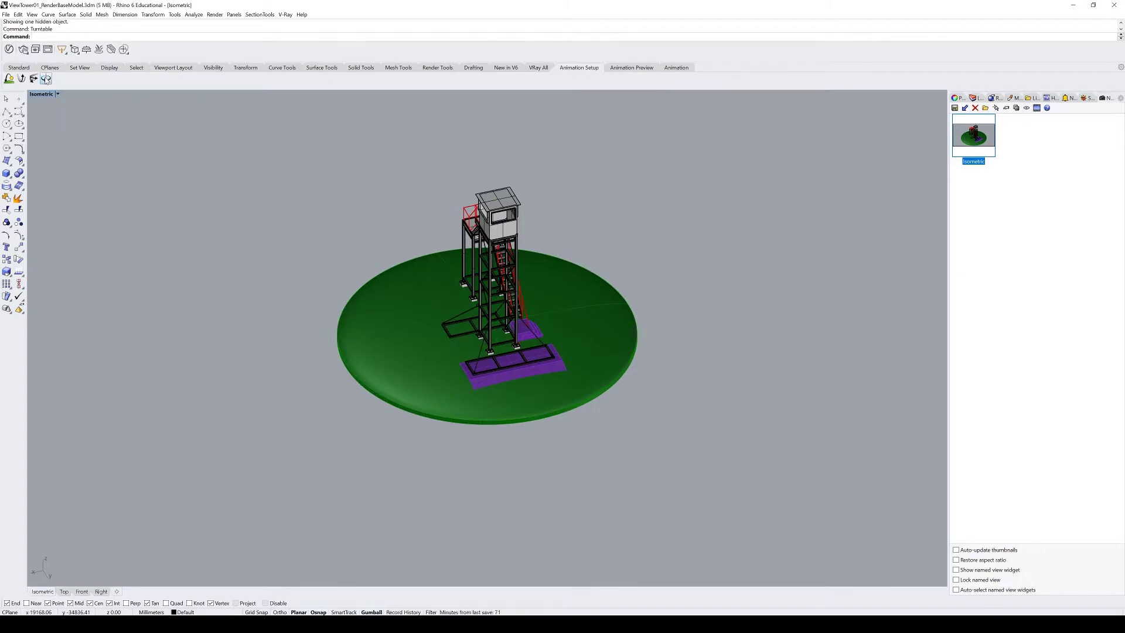
# - Start the turntable animation setup with Clockwise direction, png file type and RenderedViewport as the capture method
pyautogui.click(45, 80)
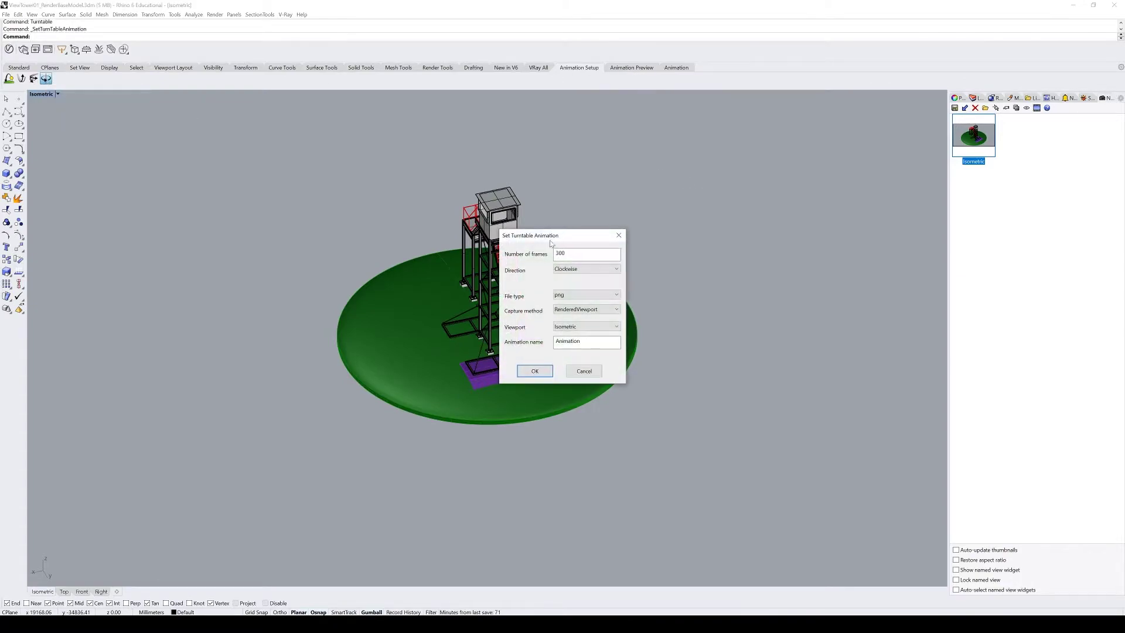
pyautogui.moveTo(551, 241); pyautogui.dragTo(748, 186)
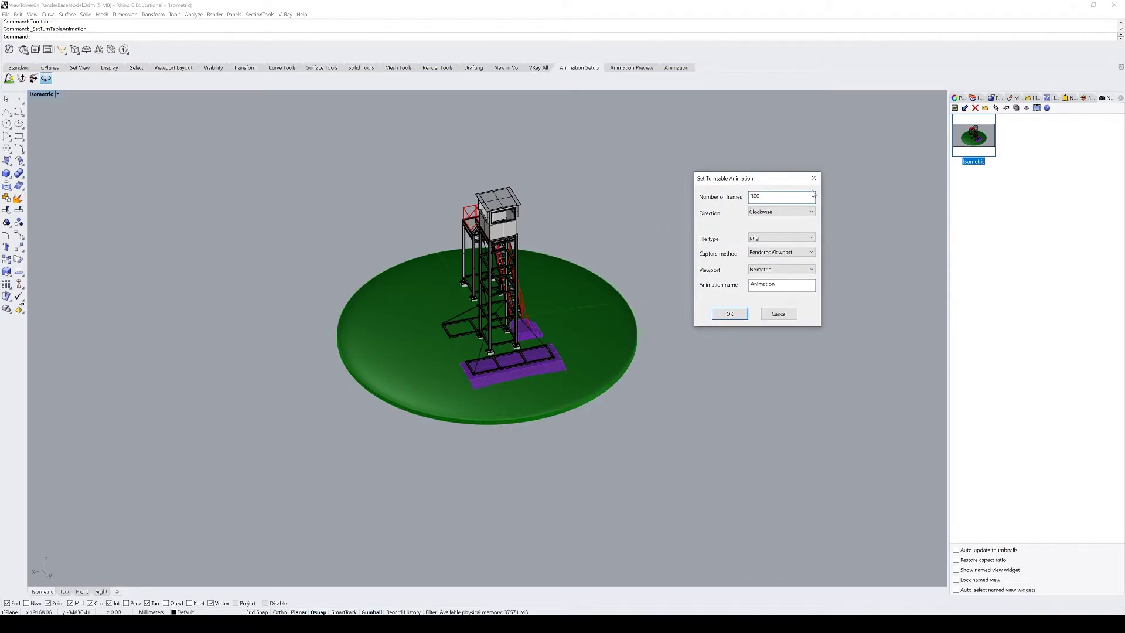
pyautogui.click(770, 212)
pyautogui.click(774, 218)
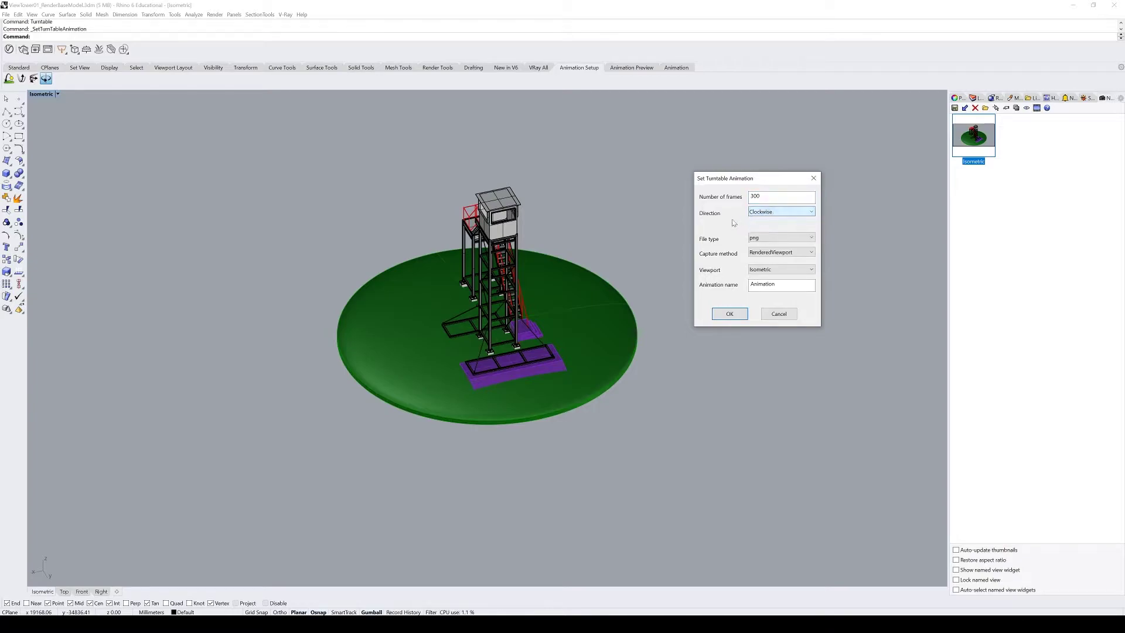
pyautogui.click(771, 240)
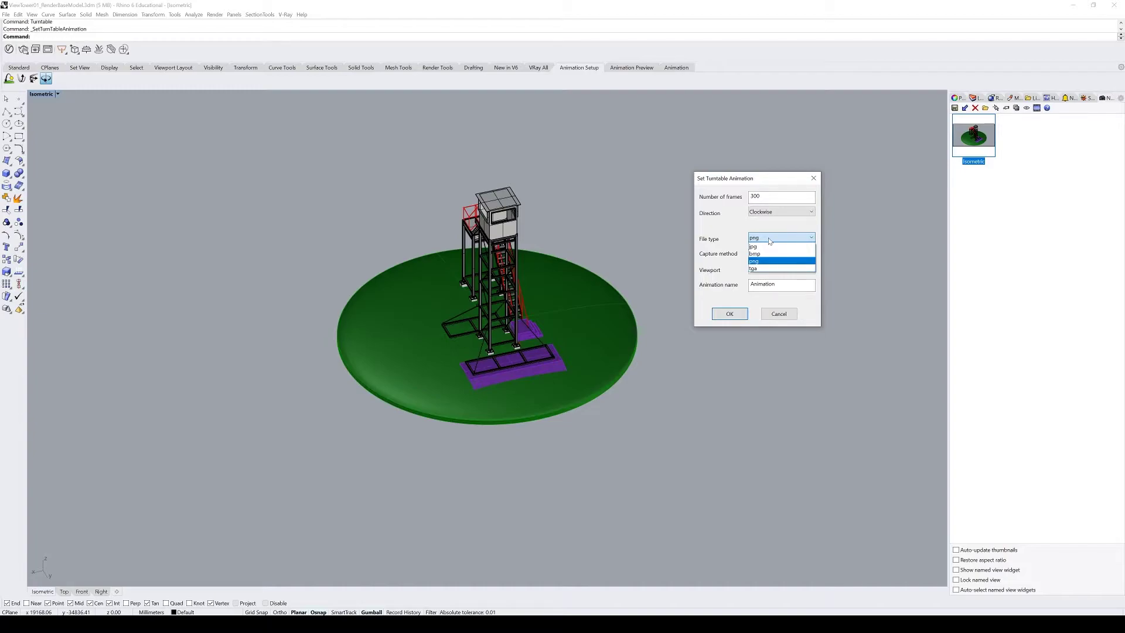
pyautogui.click(770, 240)
pyautogui.click(788, 253)
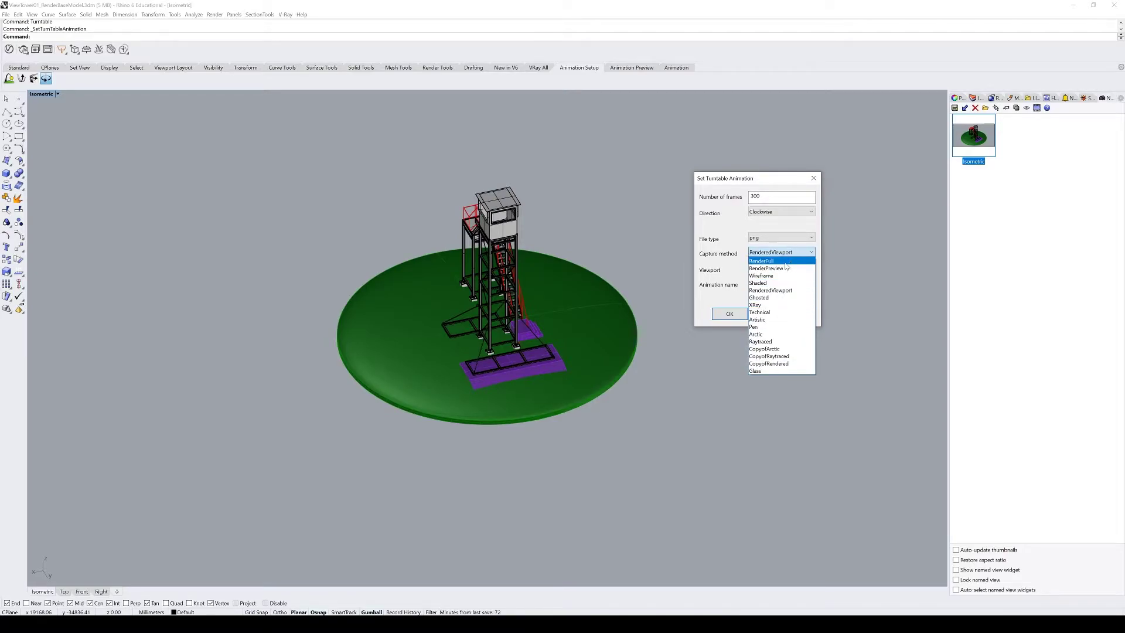
pyautogui.click(788, 227)
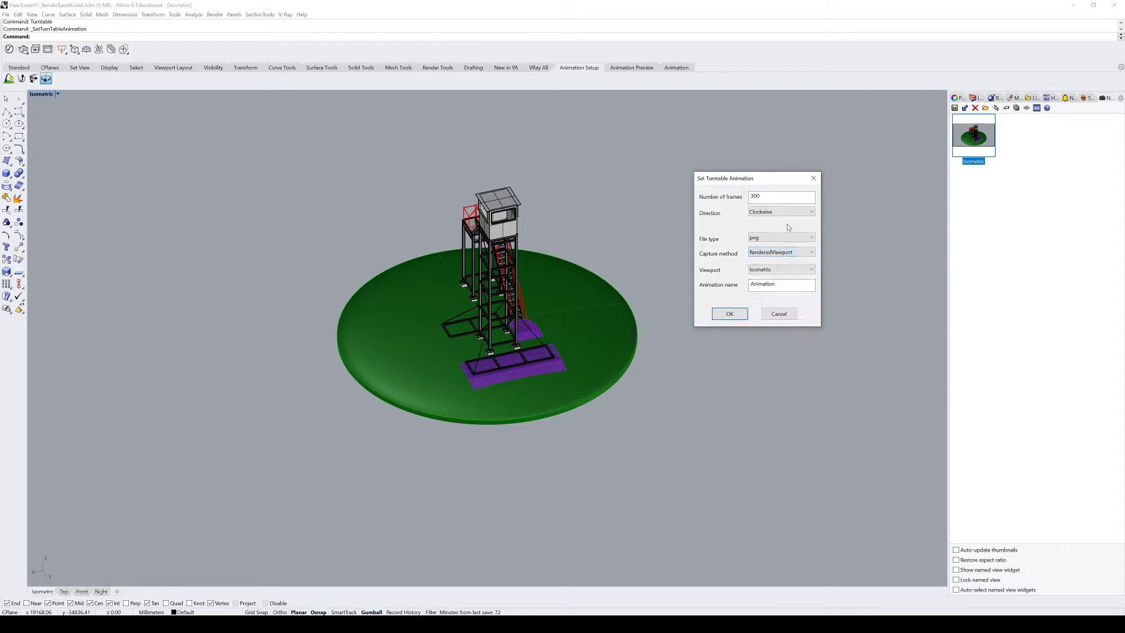
# - Choose the Isometric viewport, name the animation IsoAnimation and accept the turntable setup
pyautogui.click(761, 268)
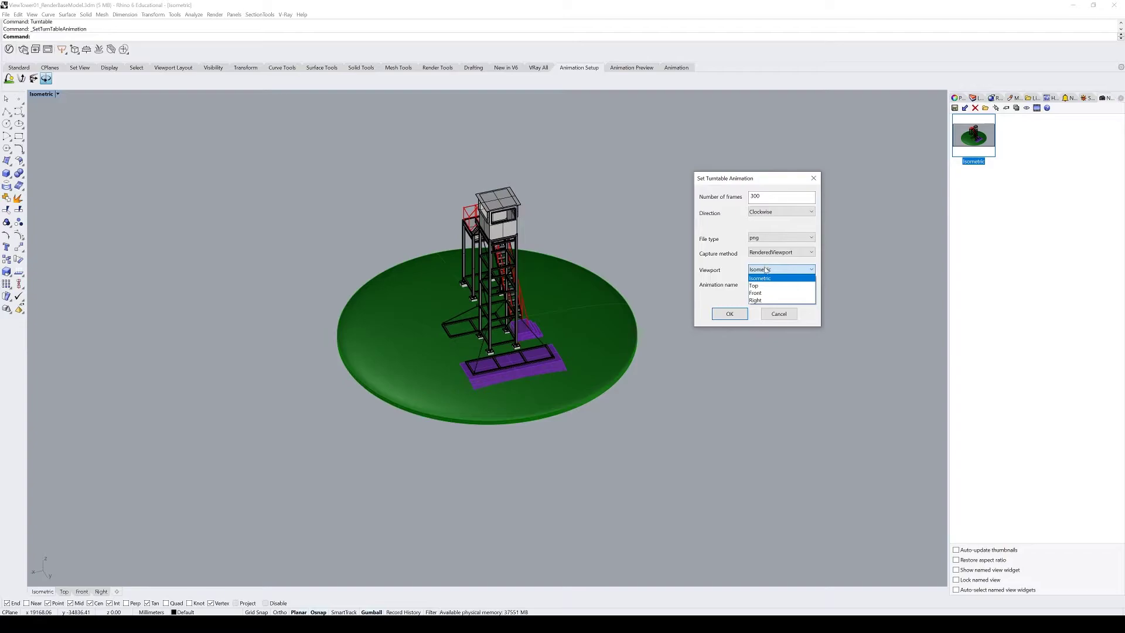
pyautogui.click(773, 276)
pyautogui.click(783, 285)
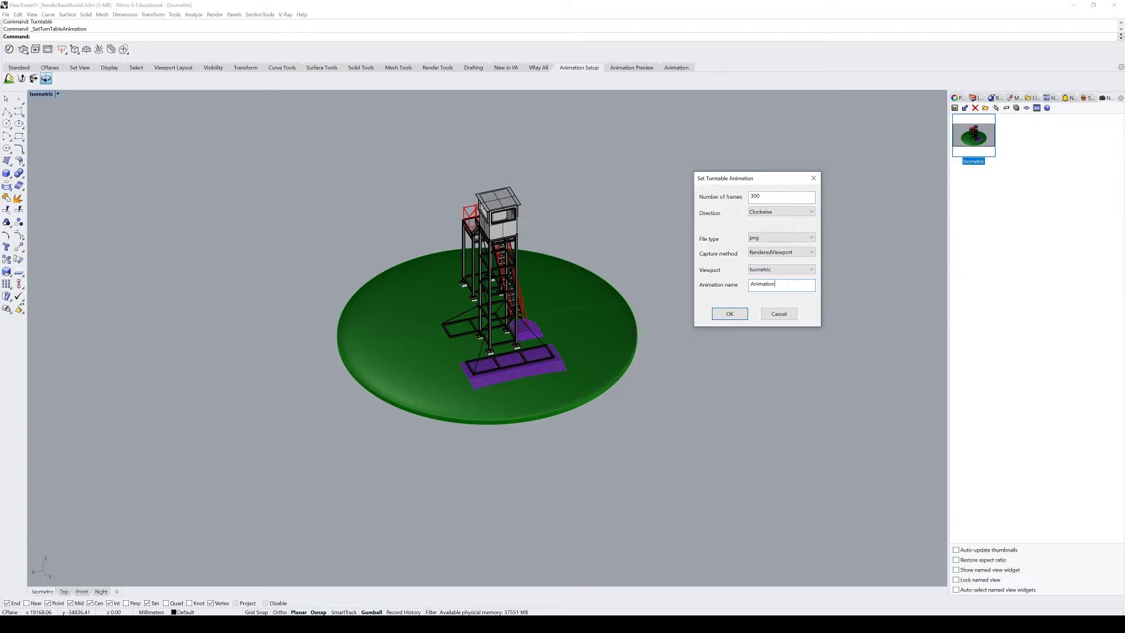
pyautogui.hotkey('ctrl', 'a')
pyautogui.write('ll')
pyautogui.write('oAnimatio')
pyautogui.press('Return')
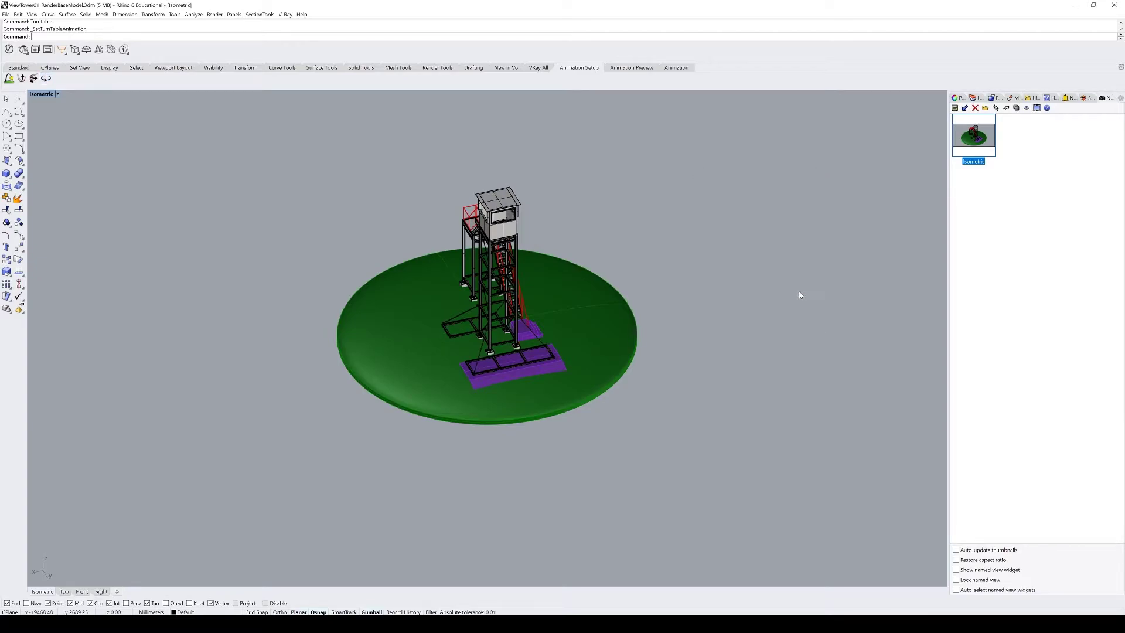
# - Play a preview of the turntable animation in the viewport
pyautogui.click(625, 69)
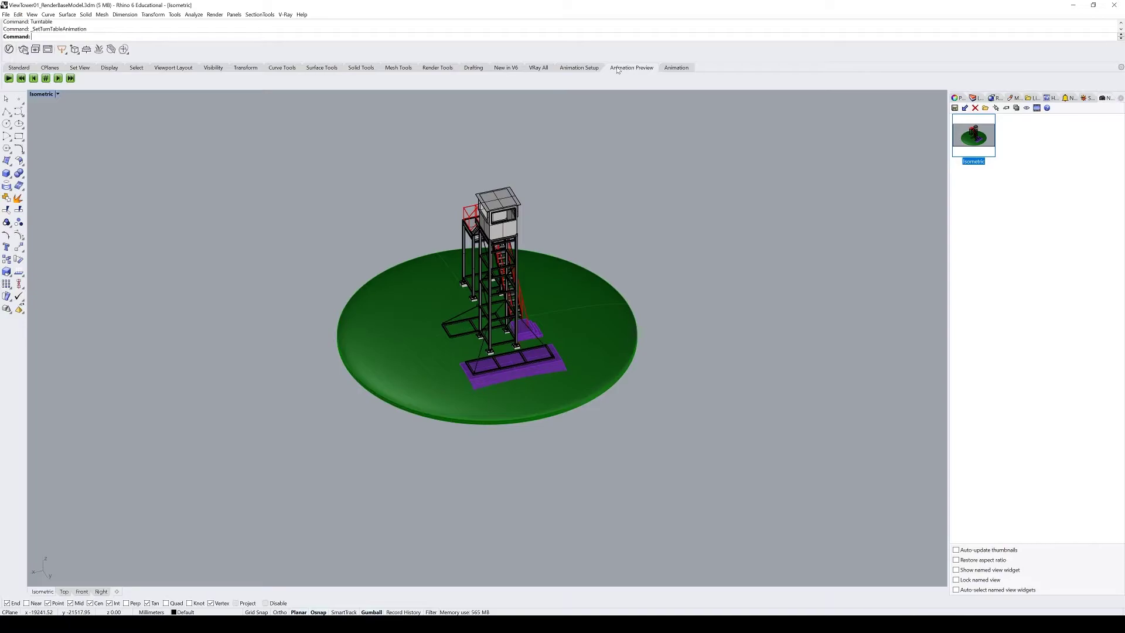
pyautogui.click(9, 80)
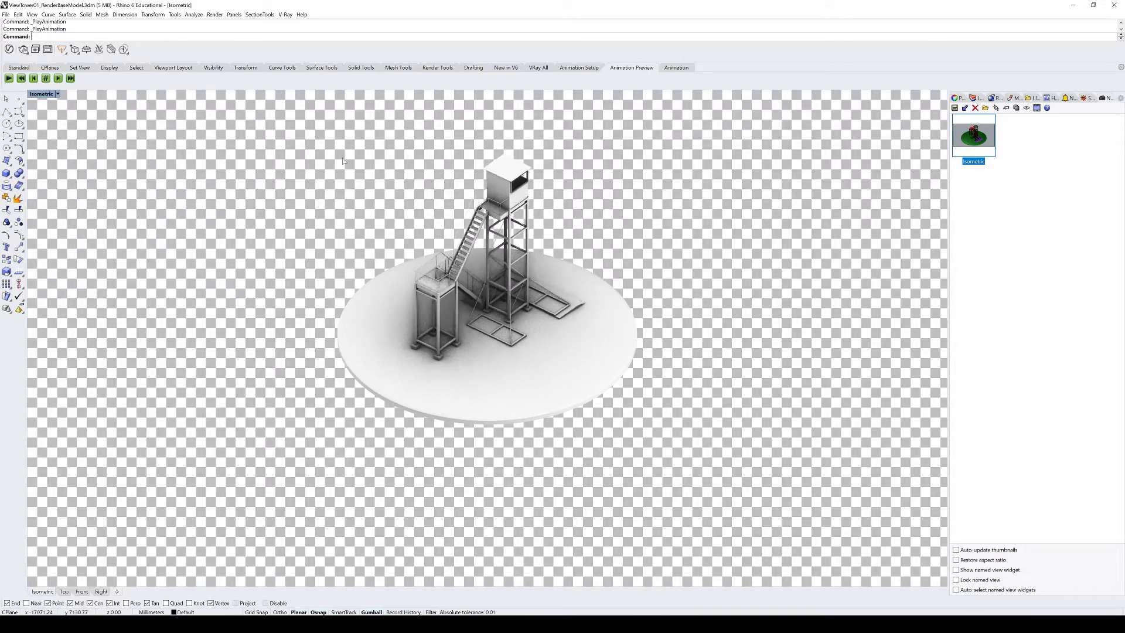
# - Set the viewport background of the Rendered display mode to Transparent in the display options and accept
pyautogui.click(58, 94)
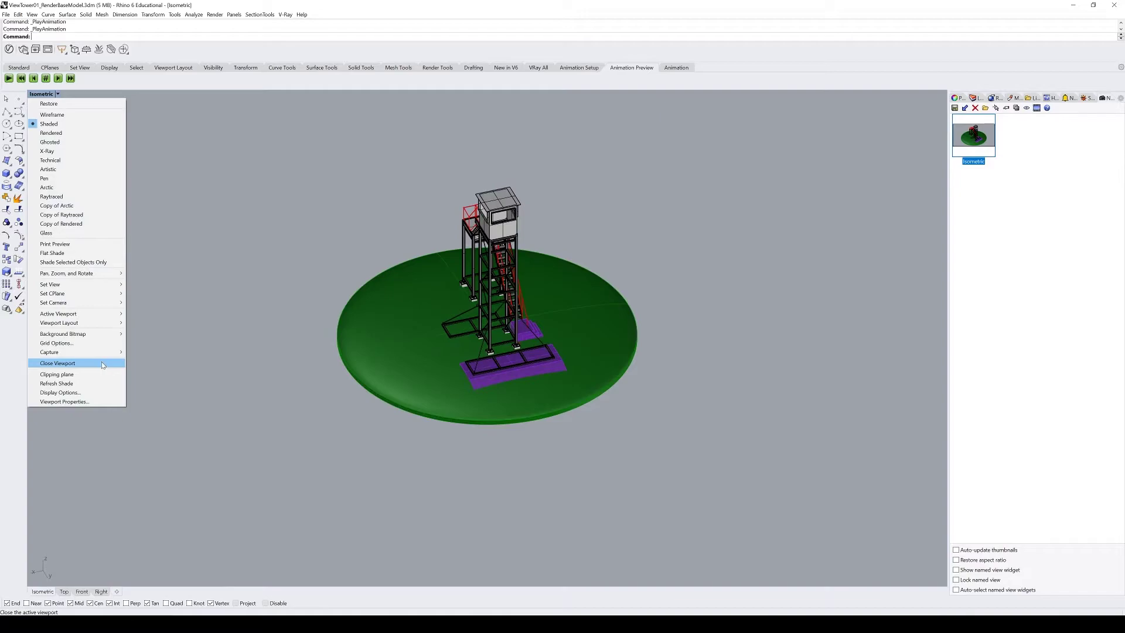
pyautogui.click(65, 392)
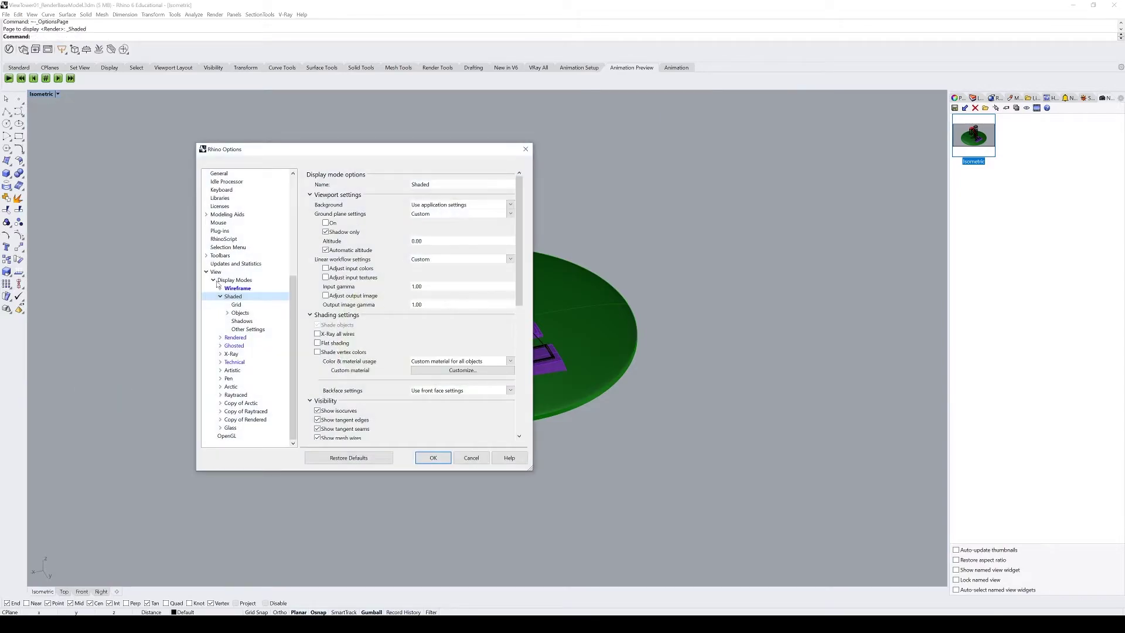
pyautogui.moveTo(309, 151); pyautogui.dragTo(473, 106)
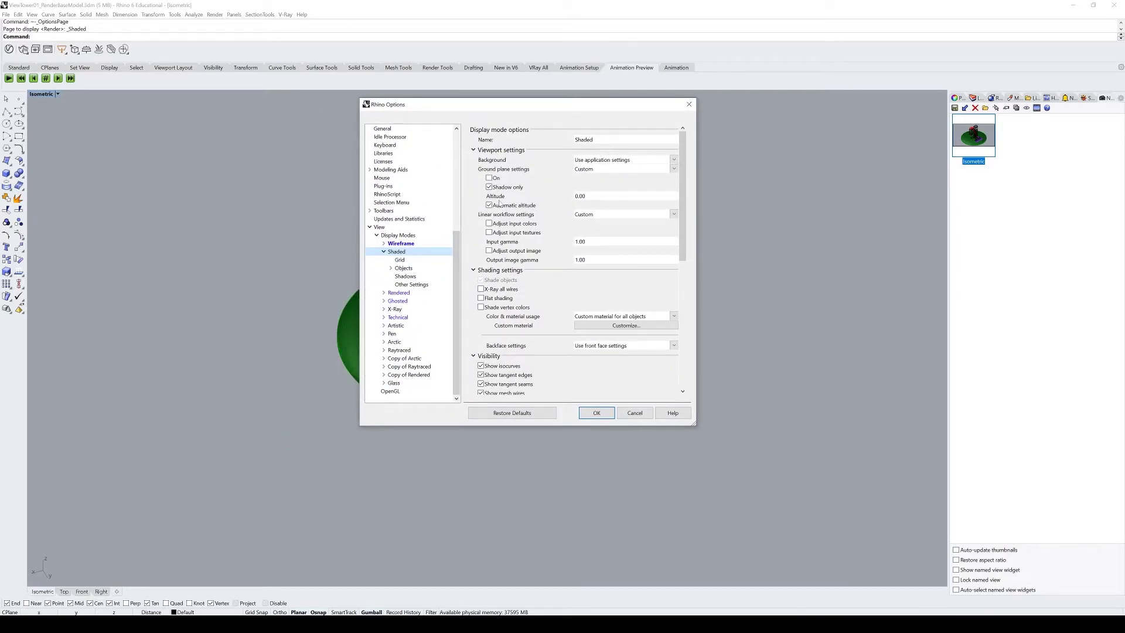
pyautogui.click(401, 294)
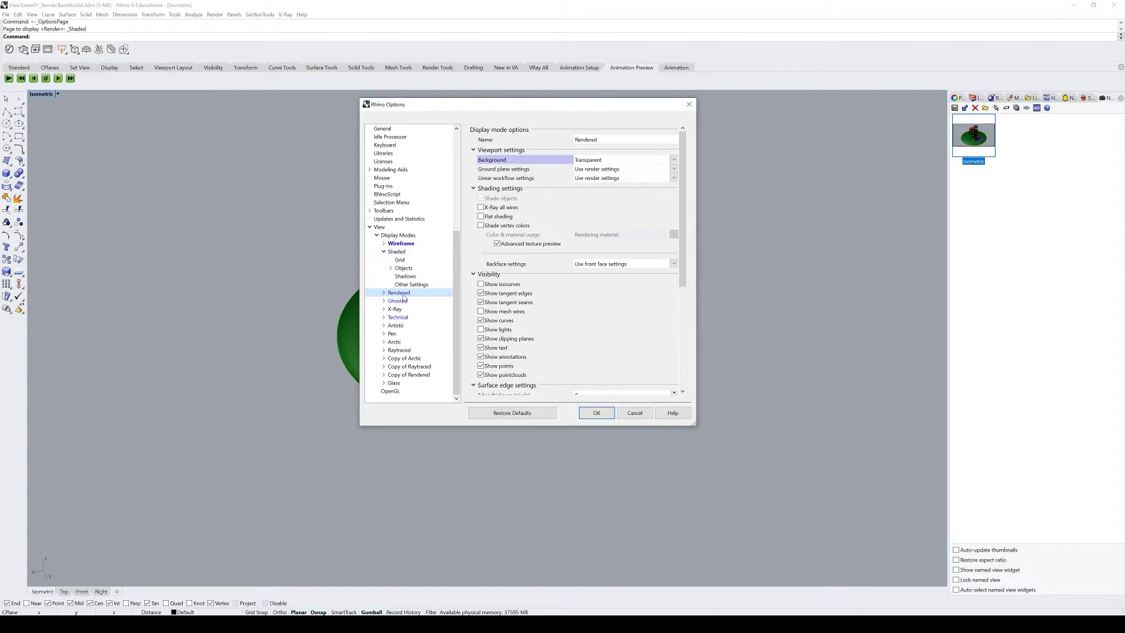
pyautogui.click(674, 159)
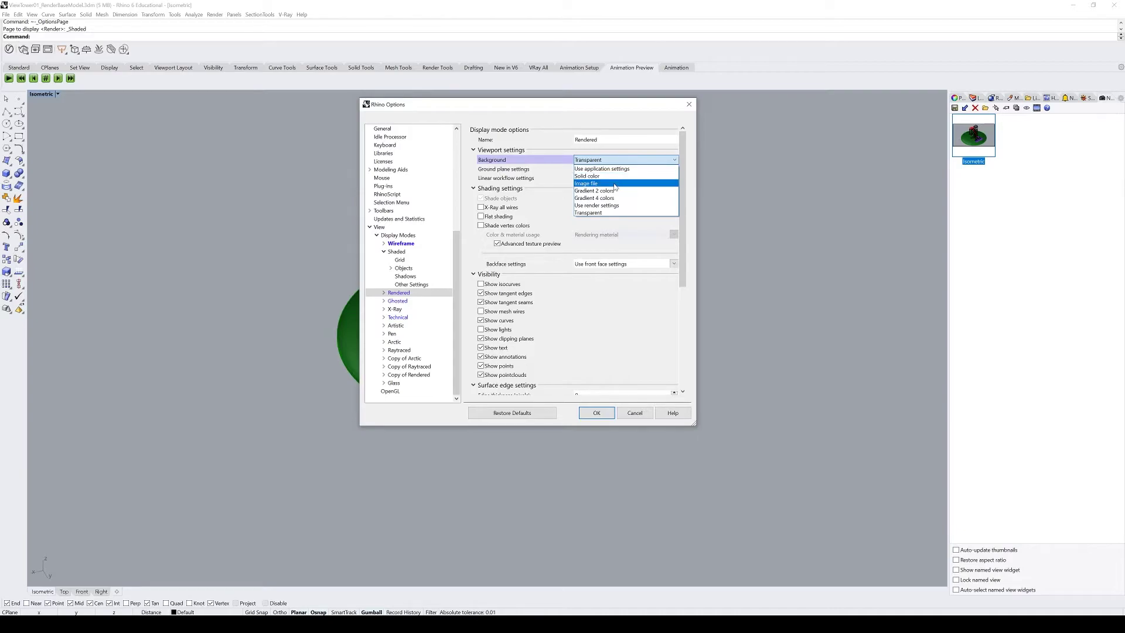
pyautogui.click(592, 213)
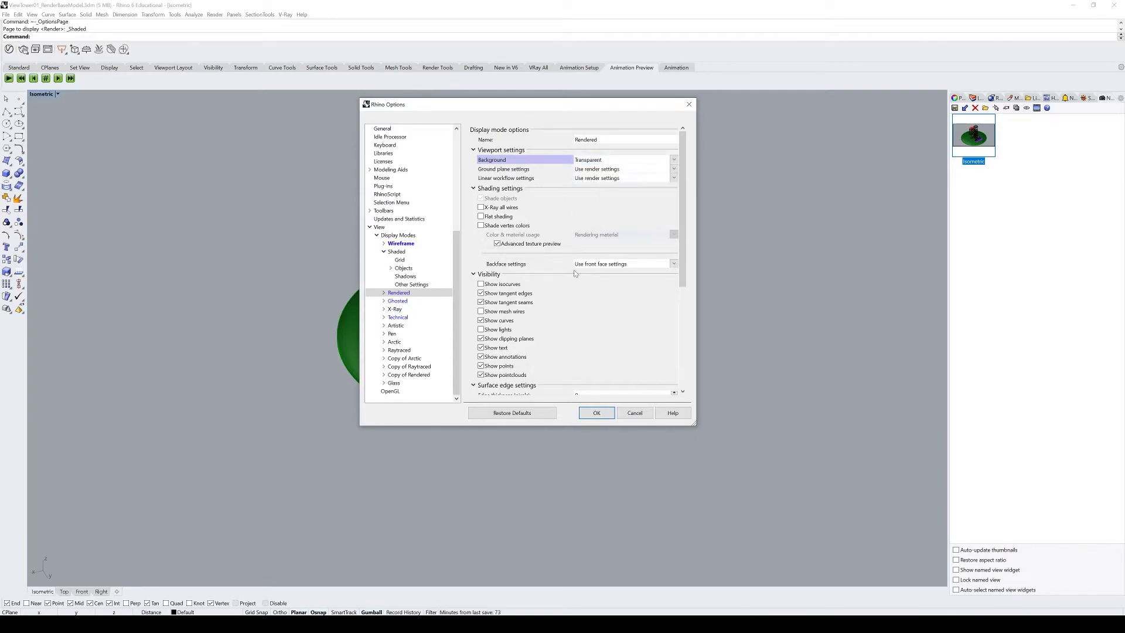
pyautogui.click(594, 413)
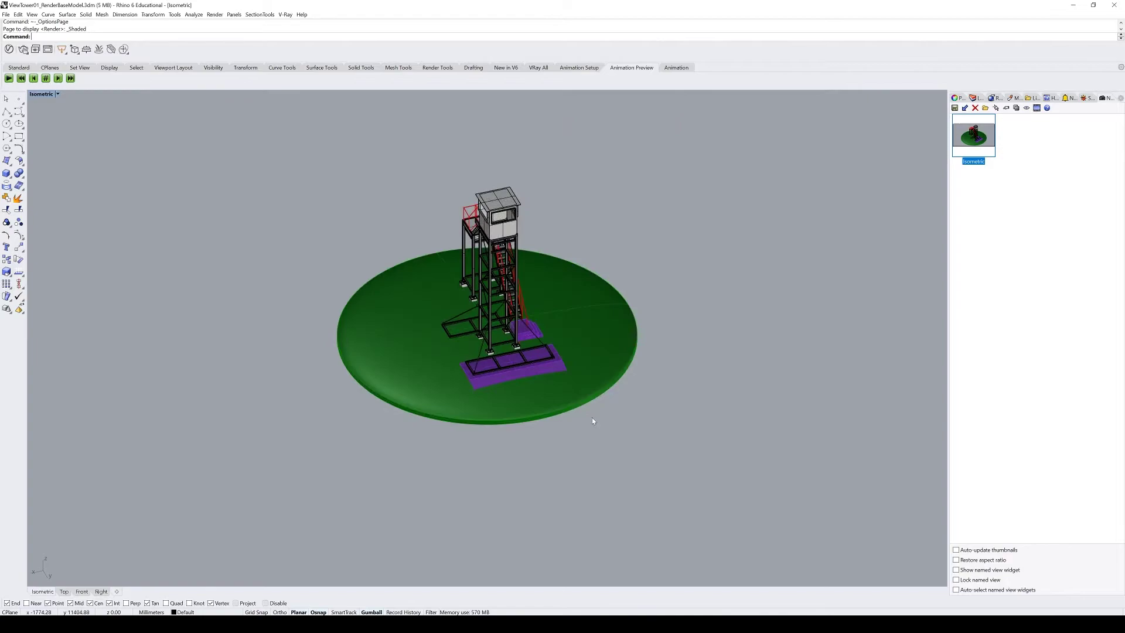
# - Record the turntable animation frames into the TurnTable_Vid target folder
pyautogui.click(676, 67)
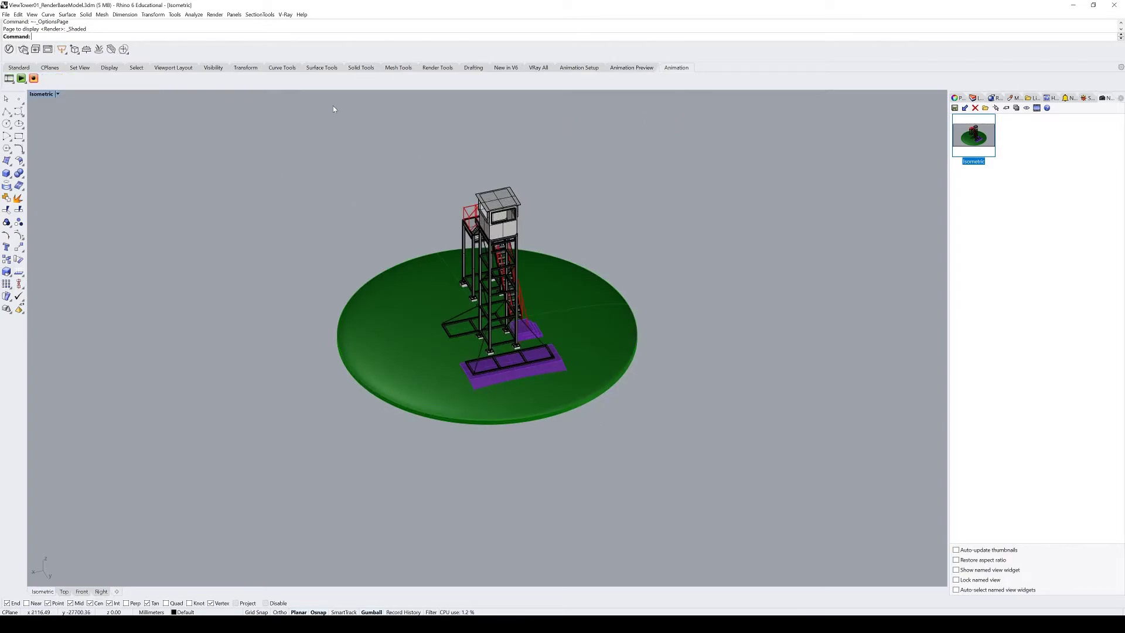
pyautogui.click(34, 79)
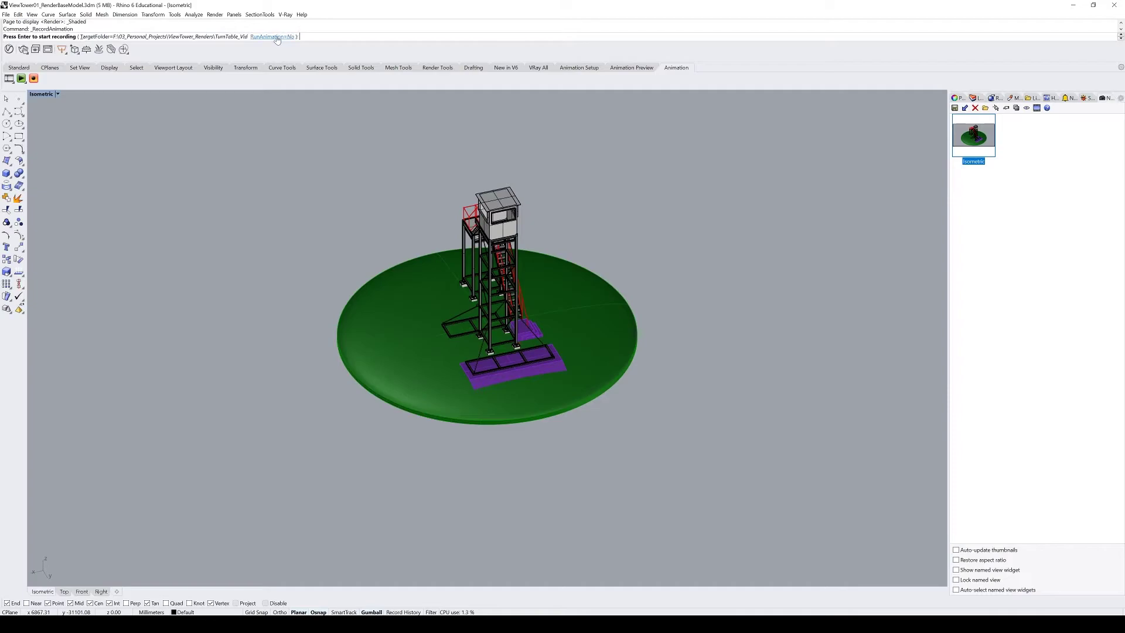
pyautogui.press('Return')
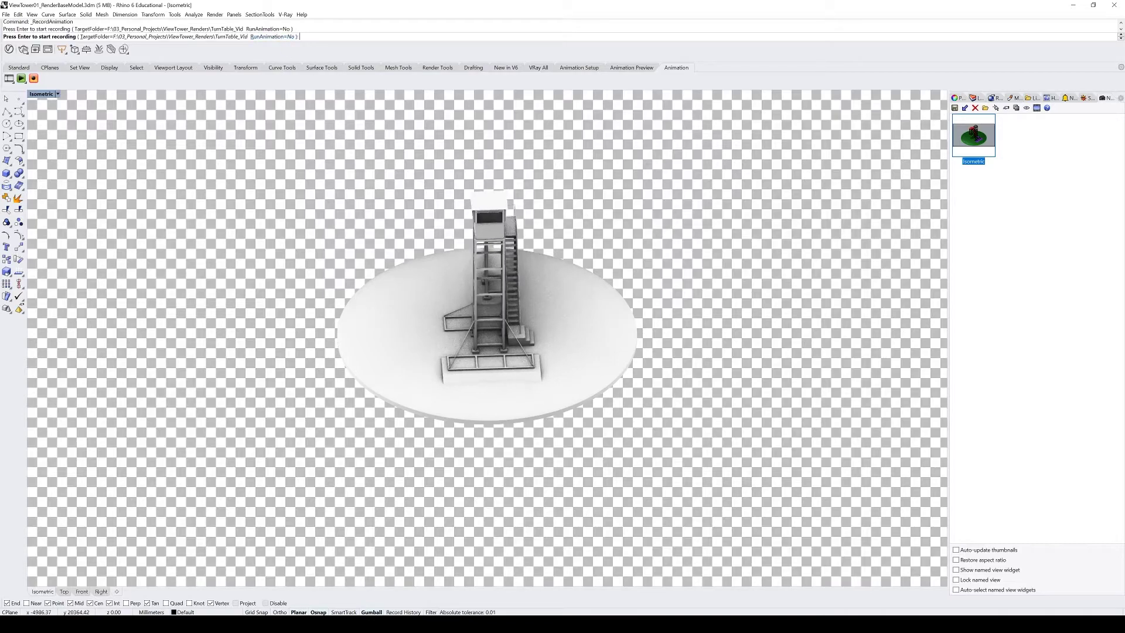
# - Switch to Adobe Premiere Pro and create a new project named RhinoIsometric in the ArchiGraph VideoComps folder
pyautogui.click(269, 580)
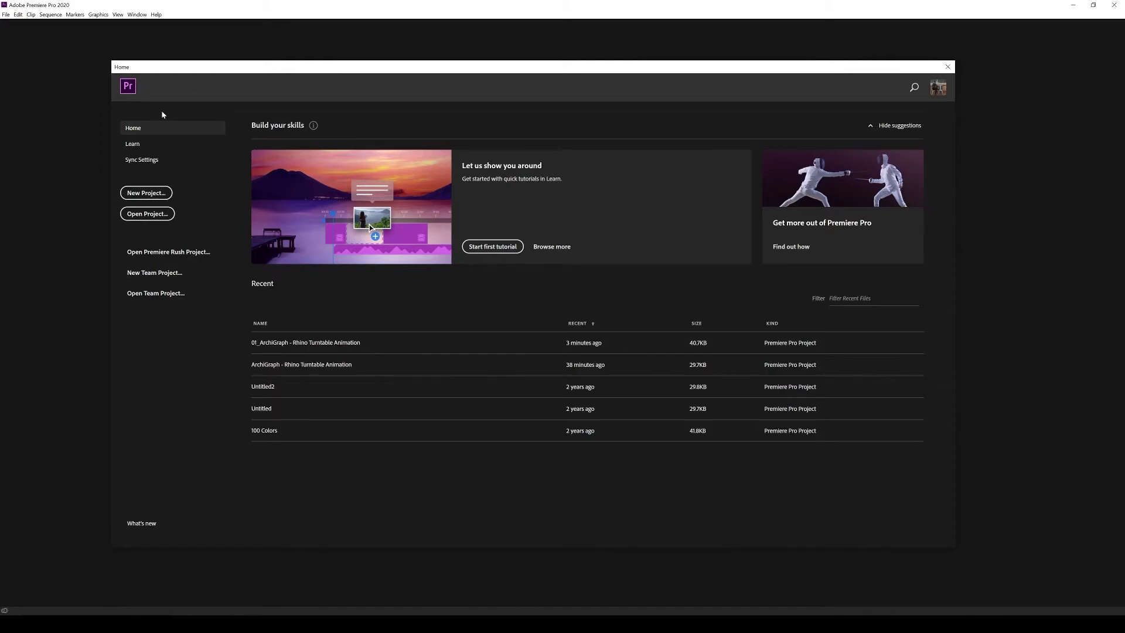
pyautogui.click(145, 193)
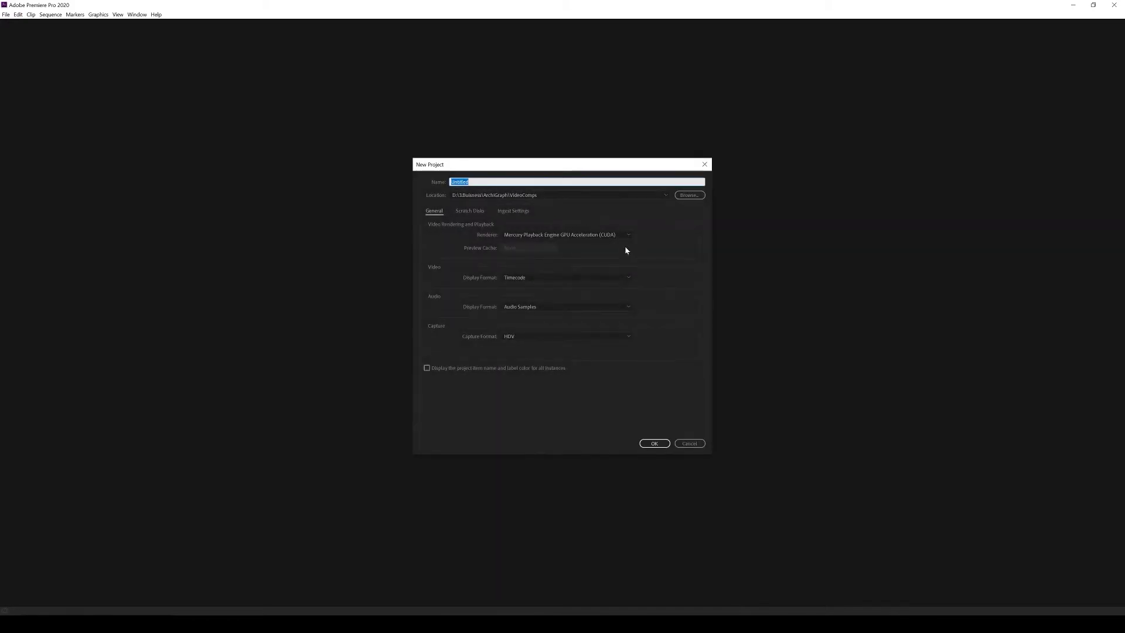
pyautogui.write('RhinoIsometric')
pyautogui.click(610, 196)
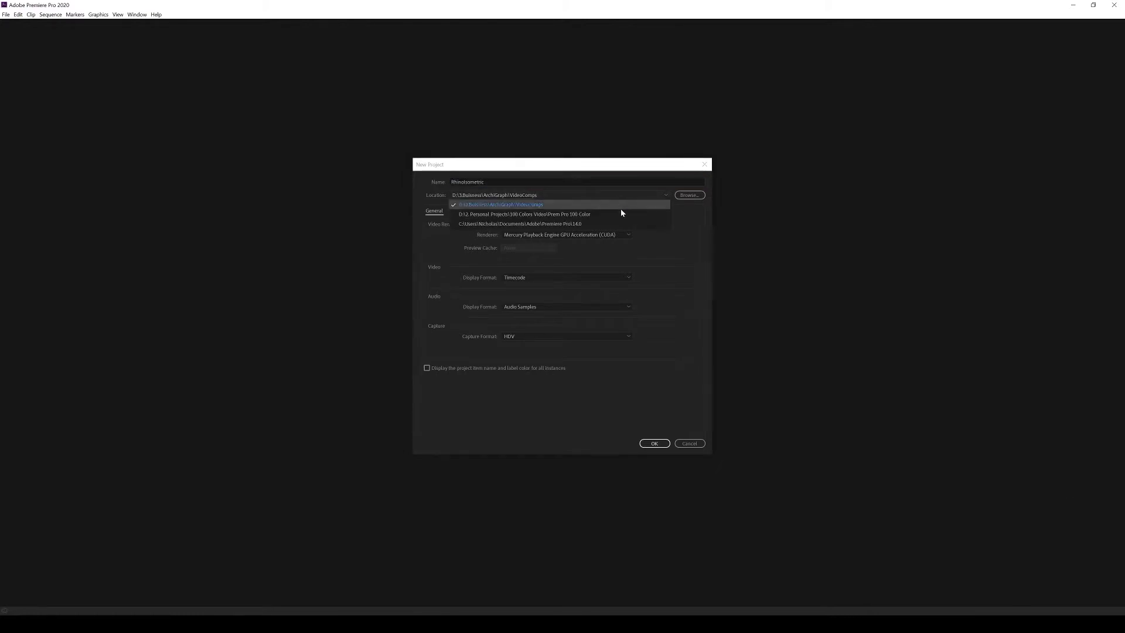
pyautogui.click(688, 216)
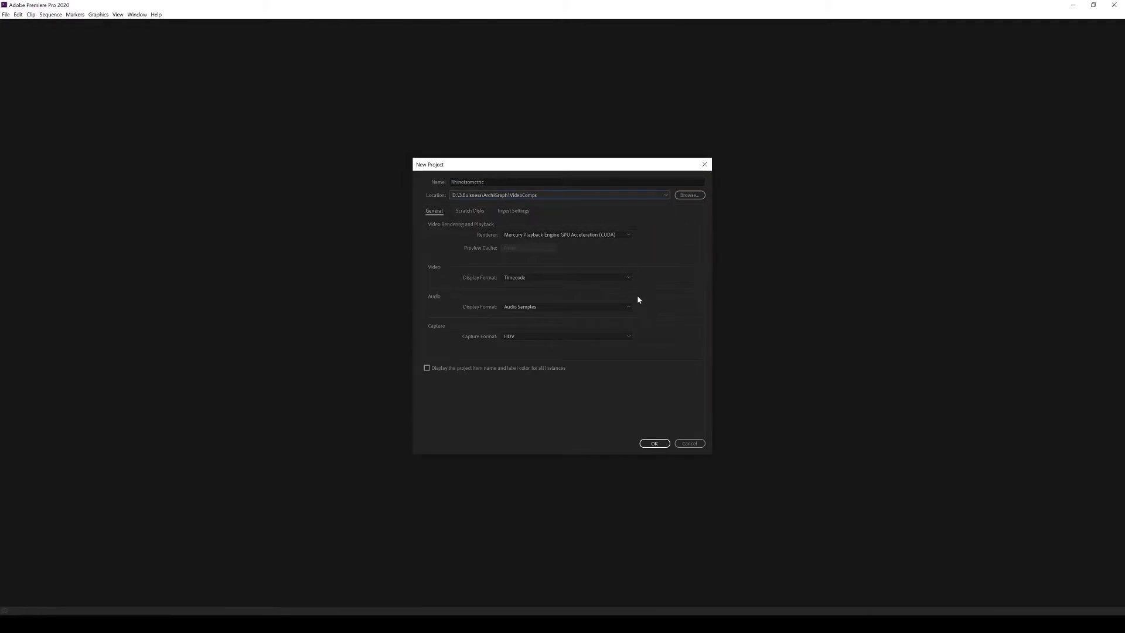
pyautogui.click(659, 446)
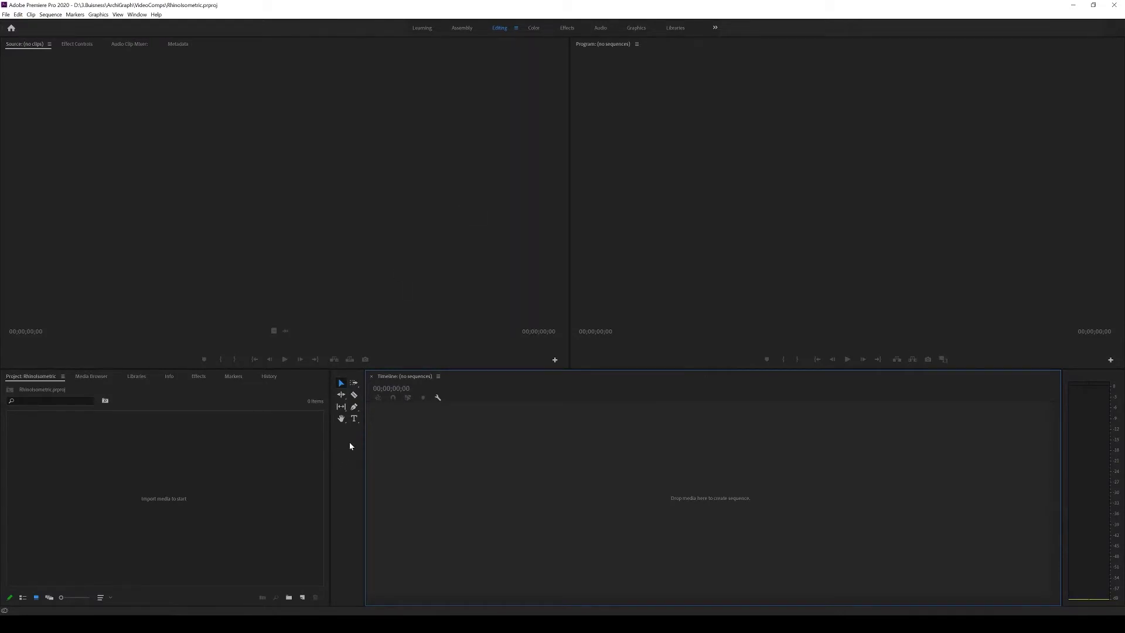
# - Import the frames from the TurnTable_Vid folder as an image sequence starting at IsoAnimation000.png
pyautogui.click(5, 14)
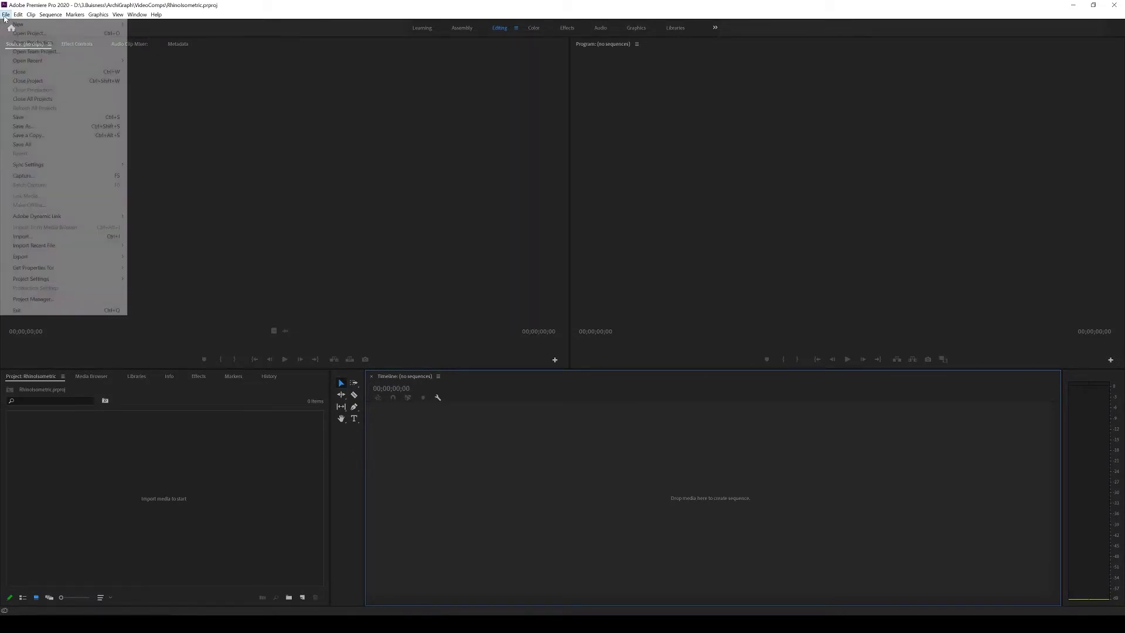
pyautogui.click(22, 237)
pyautogui.click(139, 83)
pyautogui.doubleClick(138, 82)
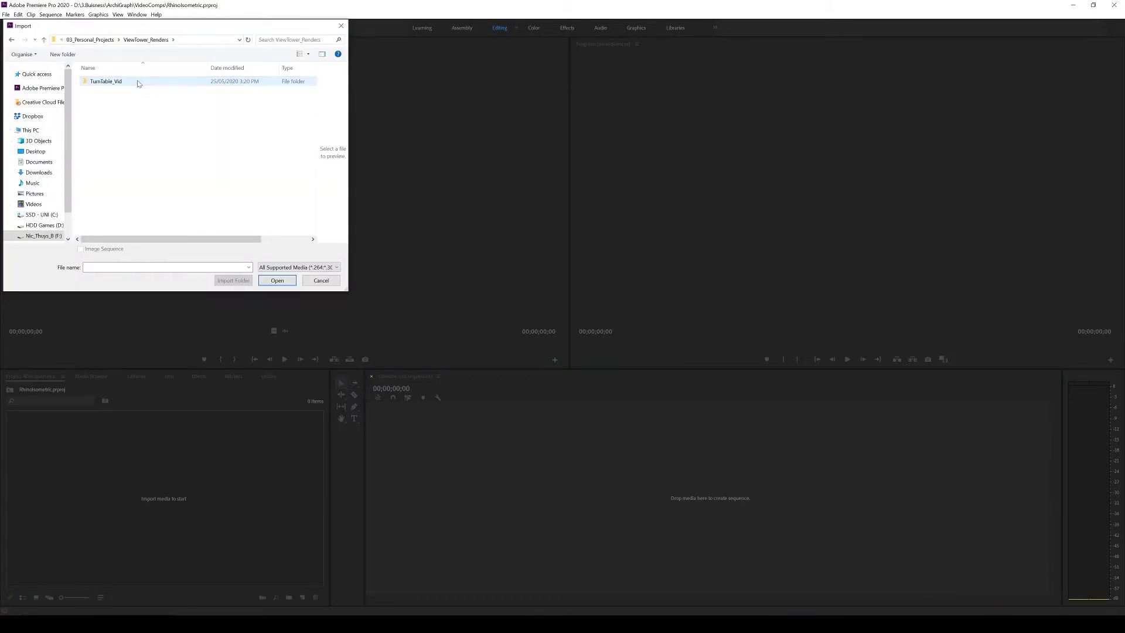
pyautogui.doubleClick(138, 83)
pyautogui.click(102, 82)
pyautogui.click(117, 382)
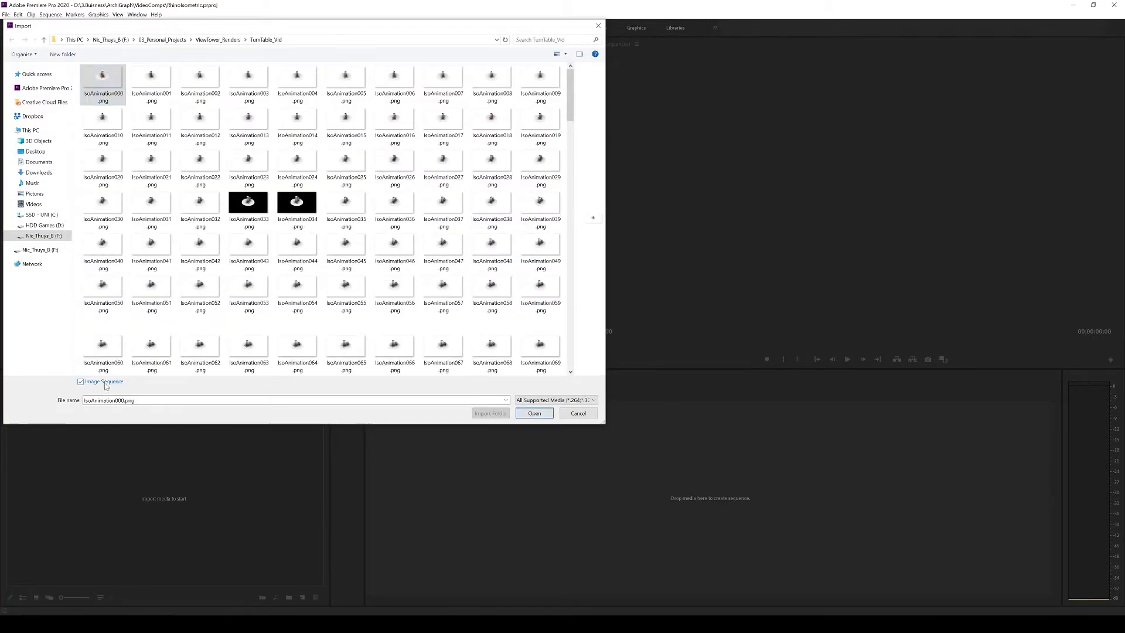
pyautogui.click(534, 413)
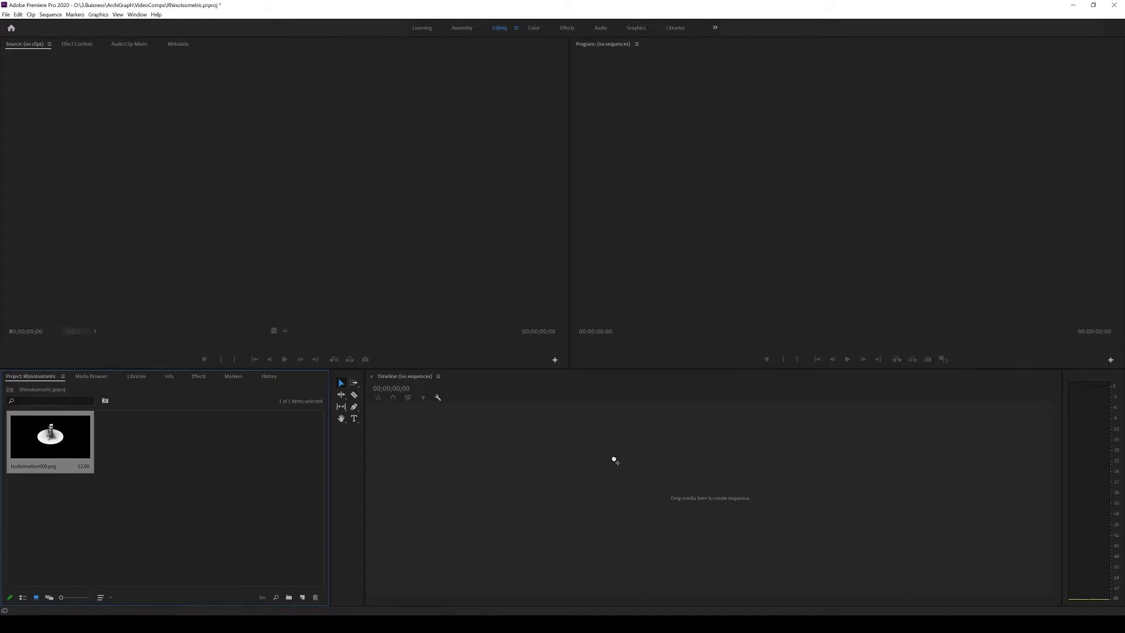
# - Create a sequence from the imported image-sequence clip, play it through and return the playhead to the start
pyautogui.moveTo(614, 460); pyautogui.dragTo(614, 460)
pyautogui.click(847, 359)
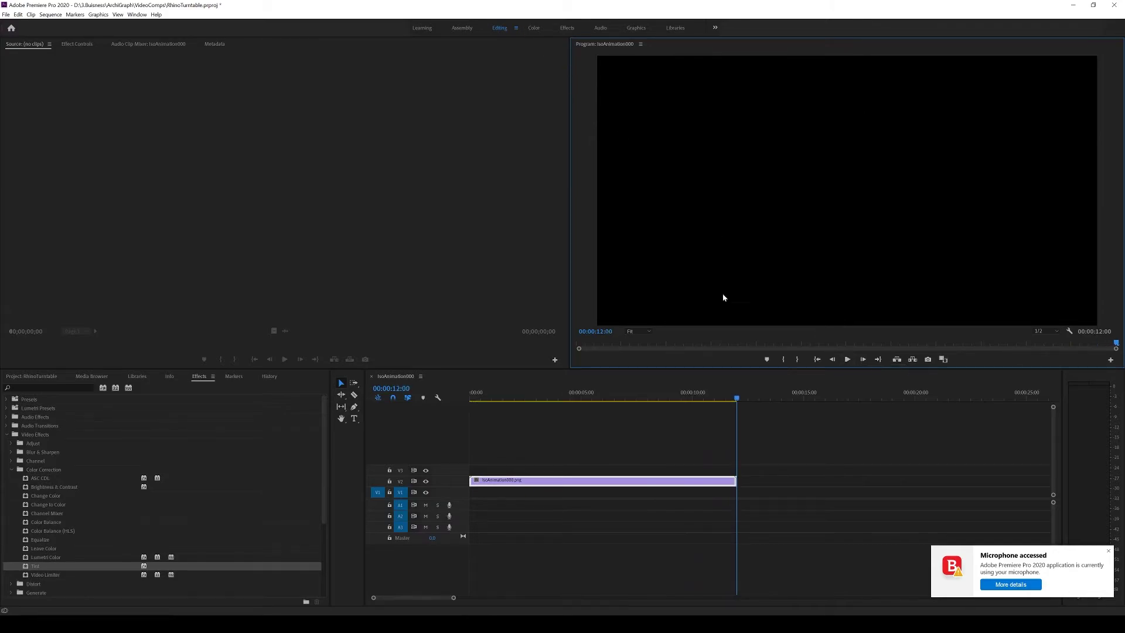
pyautogui.click(394, 404)
pyautogui.press('Home')
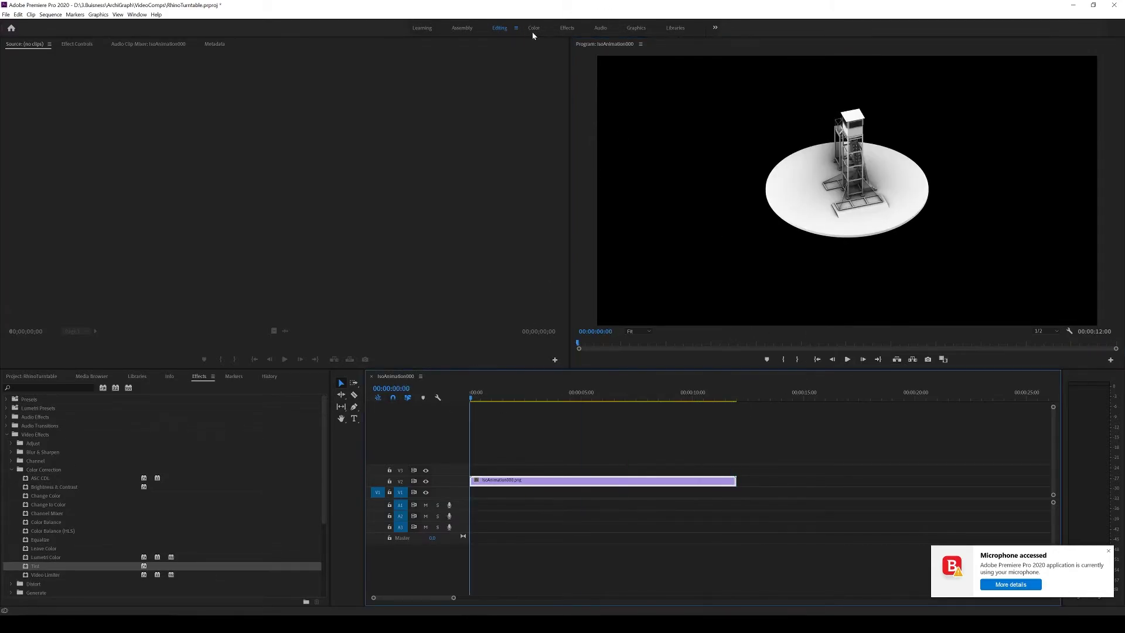
# - Switch to the Effects workspace and apply the Tint colour correction effect to the IsoAnimation clip
pyautogui.click(563, 28)
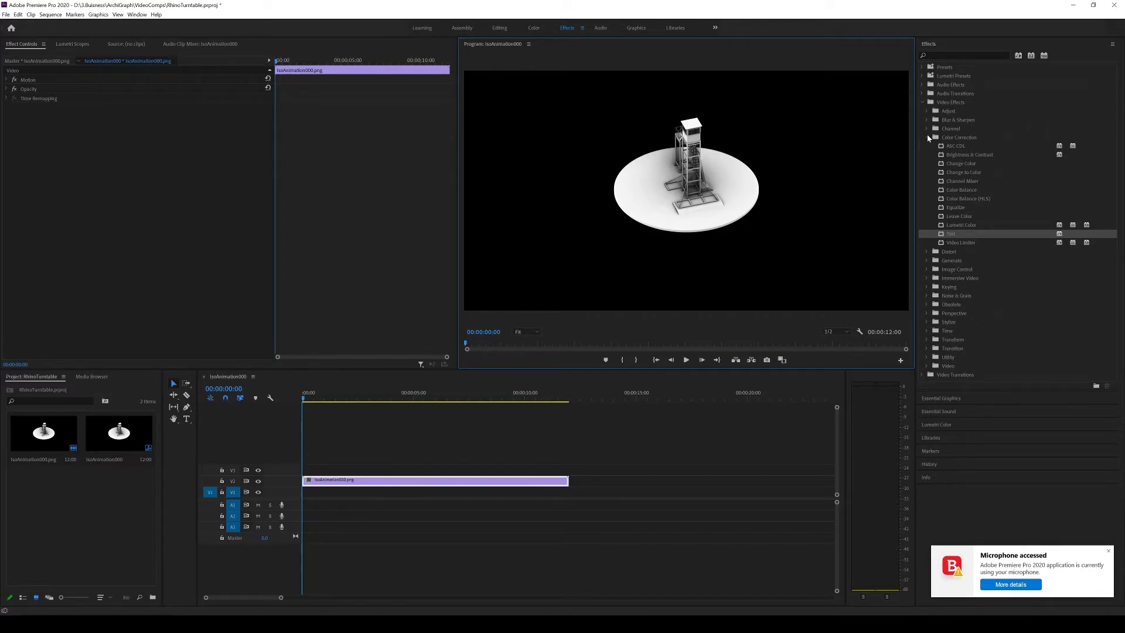
pyautogui.doubleClick(960, 235)
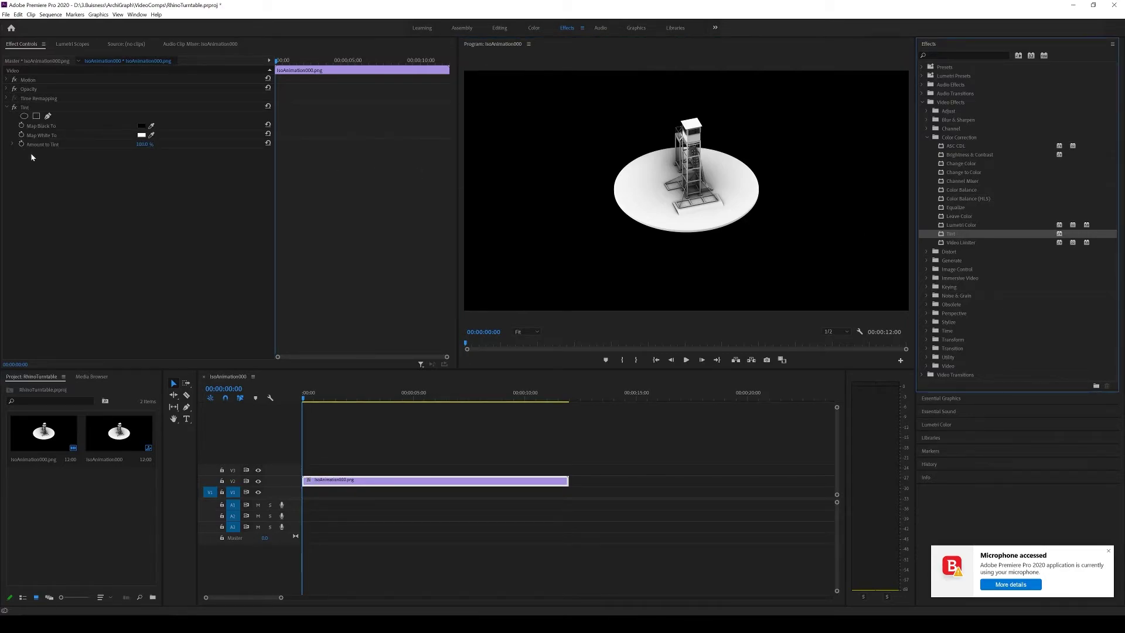
pyautogui.click(77, 211)
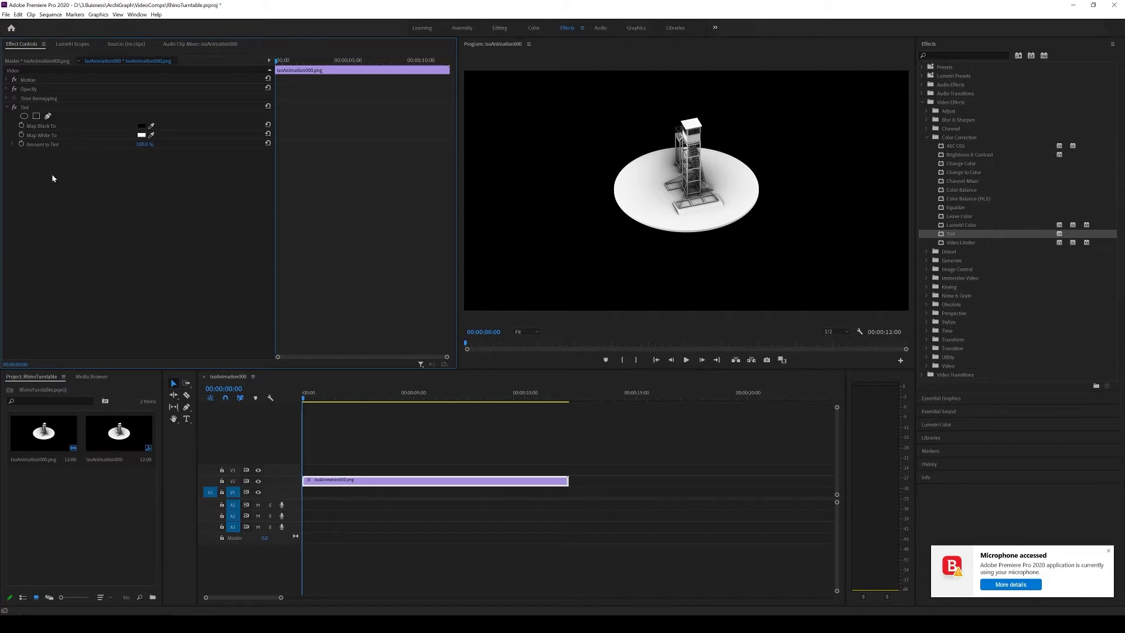
# - Set the Tint effect's Map Black To colour to a muted blue and Map White To to cream, and preview the clip
pyautogui.click(141, 125)
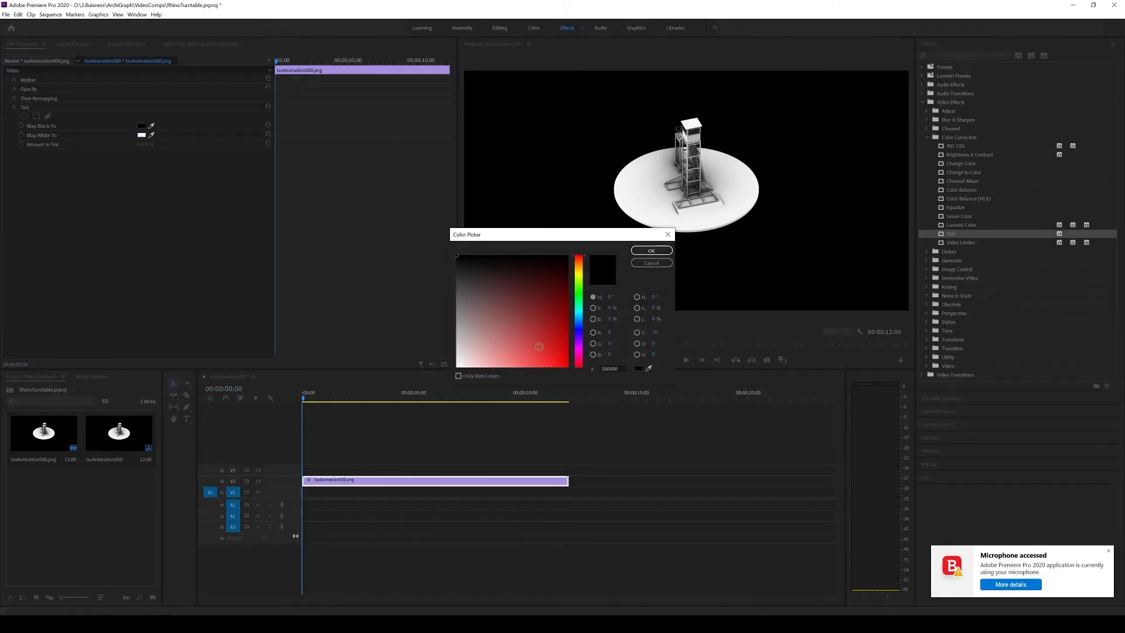
pyautogui.moveTo(581, 329); pyautogui.dragTo(579, 319)
pyautogui.click(459, 314)
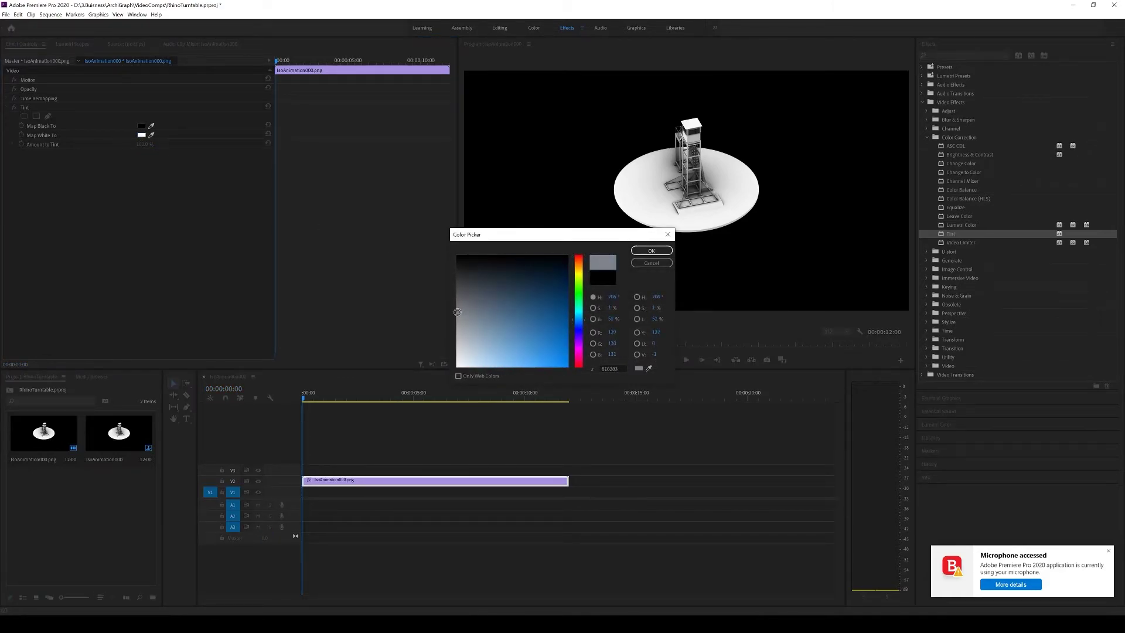
pyautogui.moveTo(461, 310); pyautogui.dragTo(463, 345)
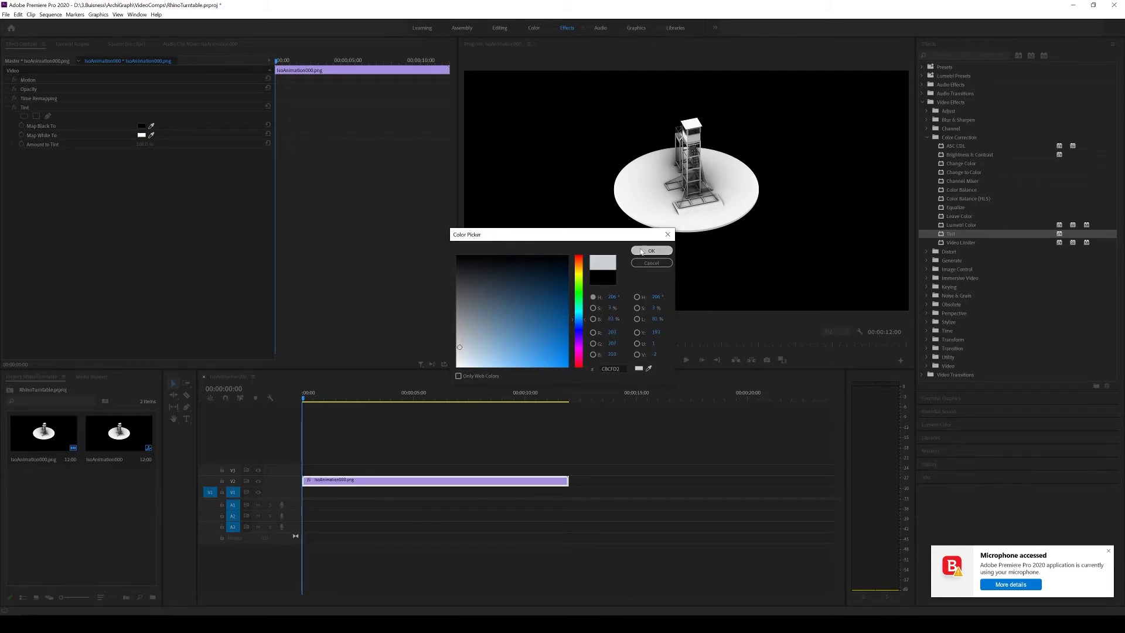
pyautogui.click(652, 250)
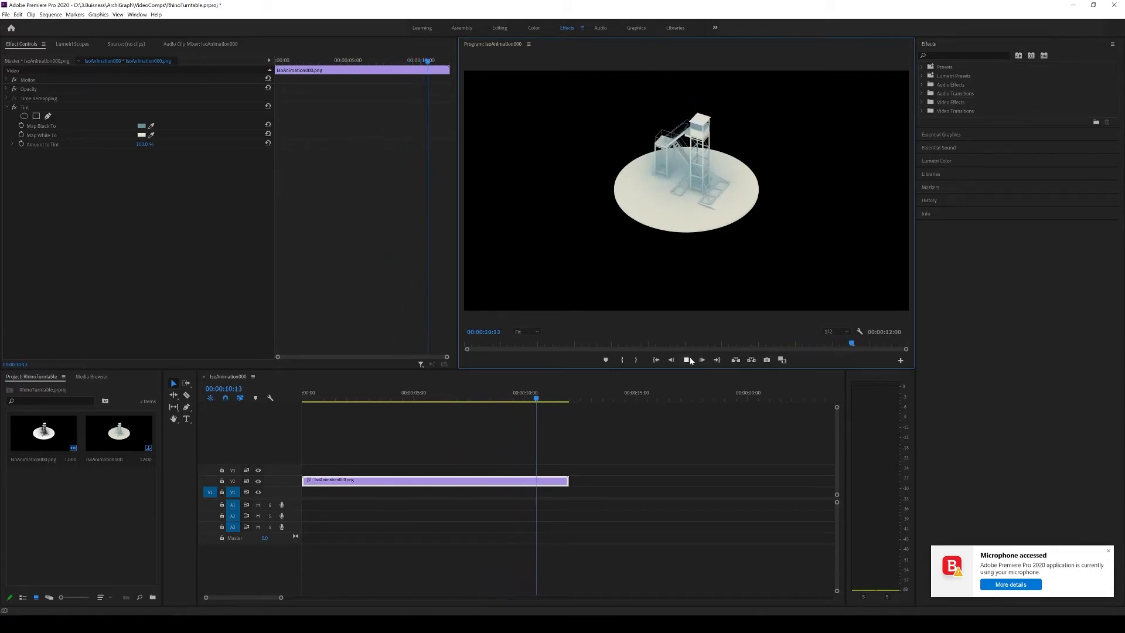
pyautogui.click(372, 420)
pyautogui.press('Home')
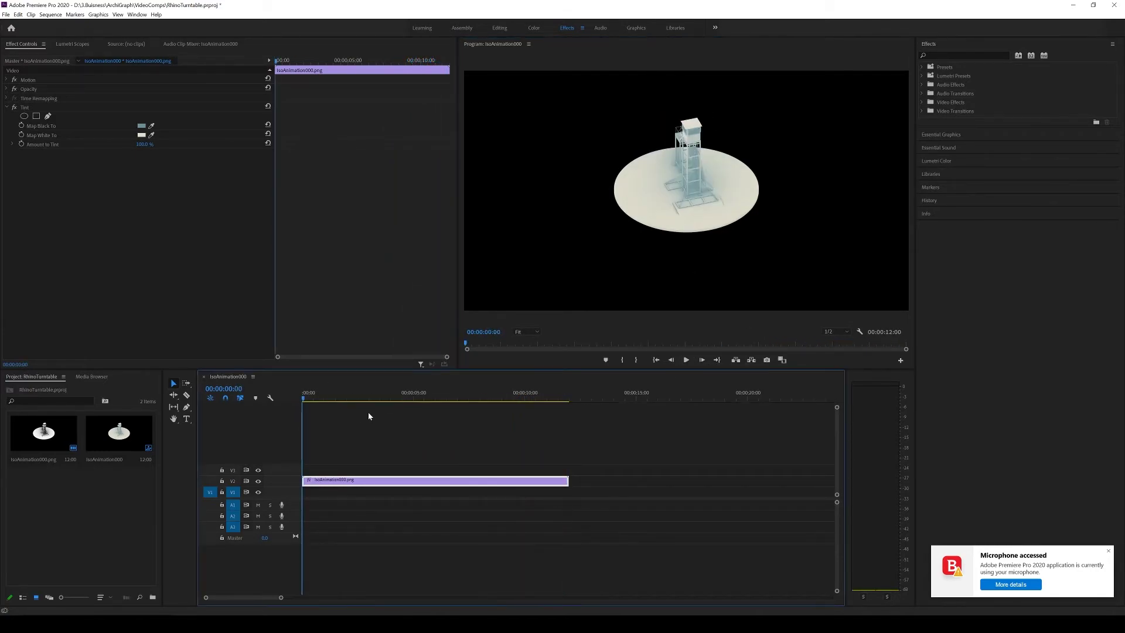
# - Copy the hex code E1DECD from the Tint effect's Map White To colour
pyautogui.click(141, 136)
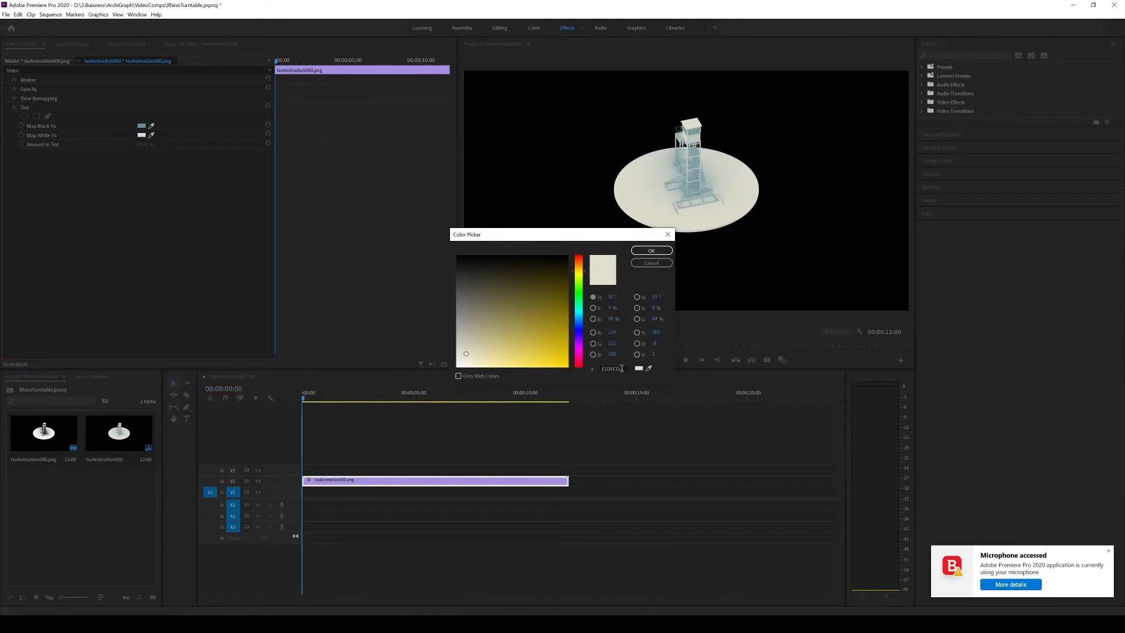
pyautogui.moveTo(622, 368); pyautogui.dragTo(590, 371)
pyautogui.click(651, 251)
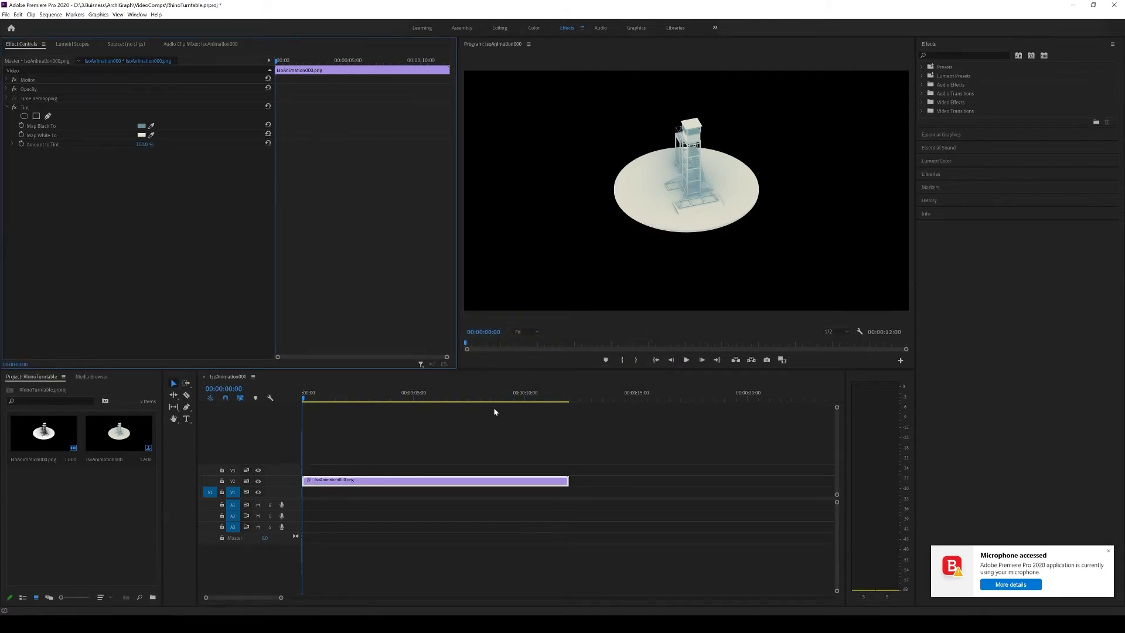
# - In the Editing workspace, create a colour matte named Background with the copied hex colour and the default video settings
pyautogui.click(504, 29)
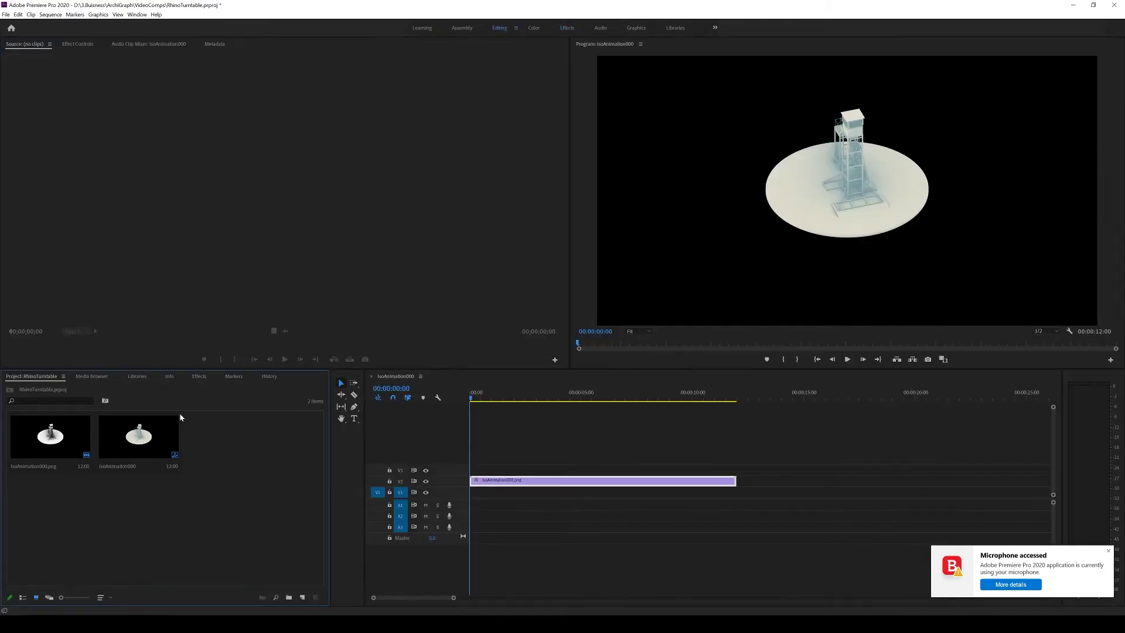
pyautogui.click(303, 597)
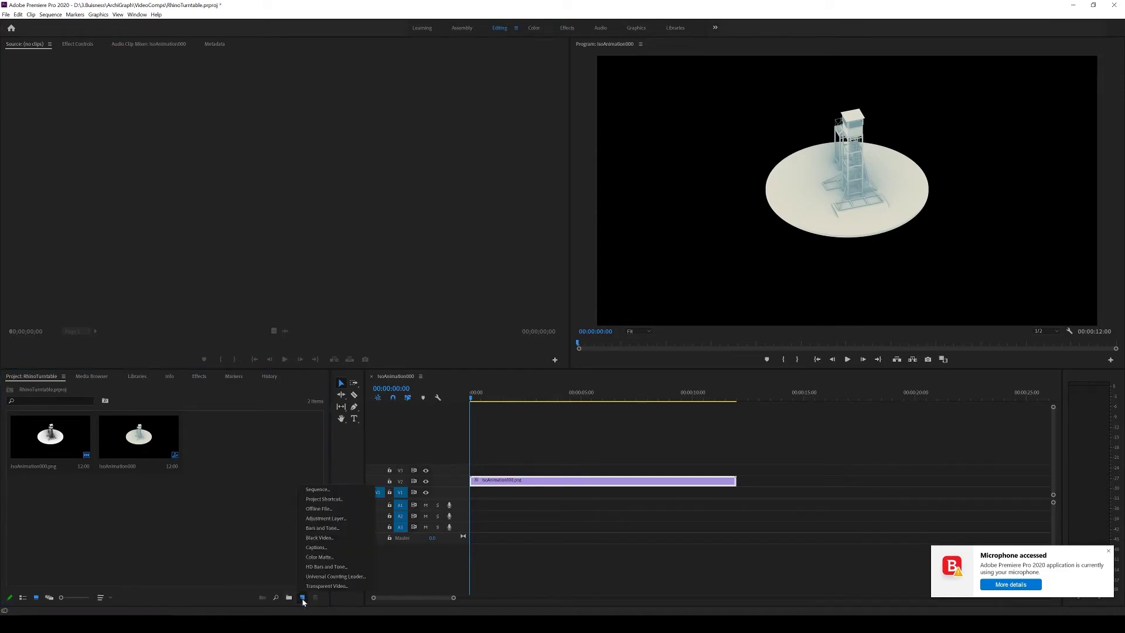
pyautogui.click(322, 557)
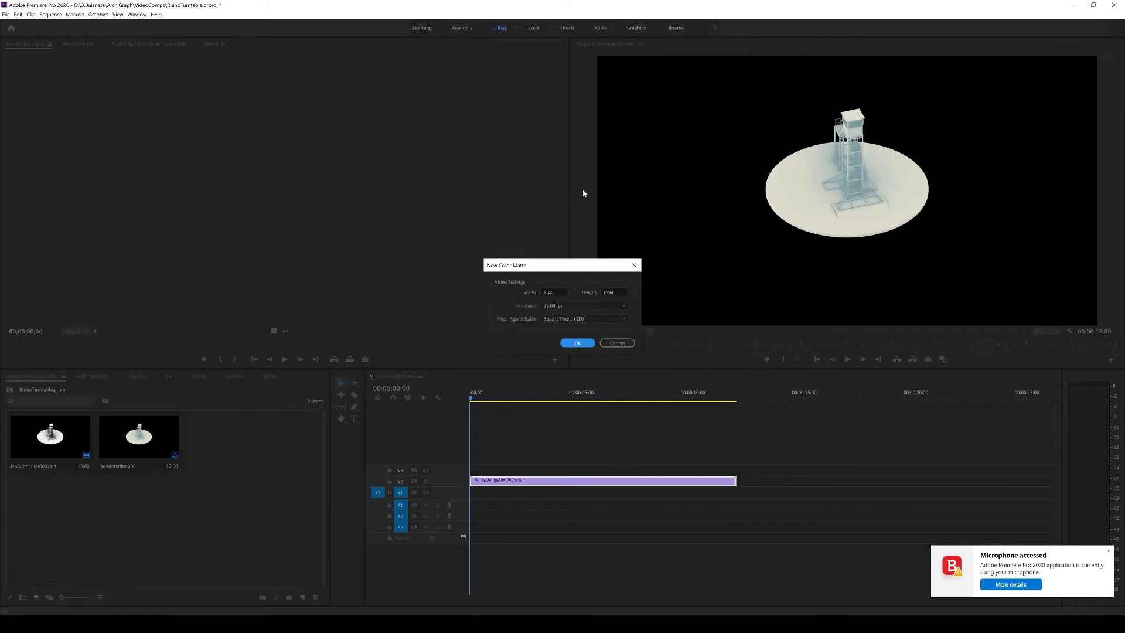
pyautogui.click(586, 345)
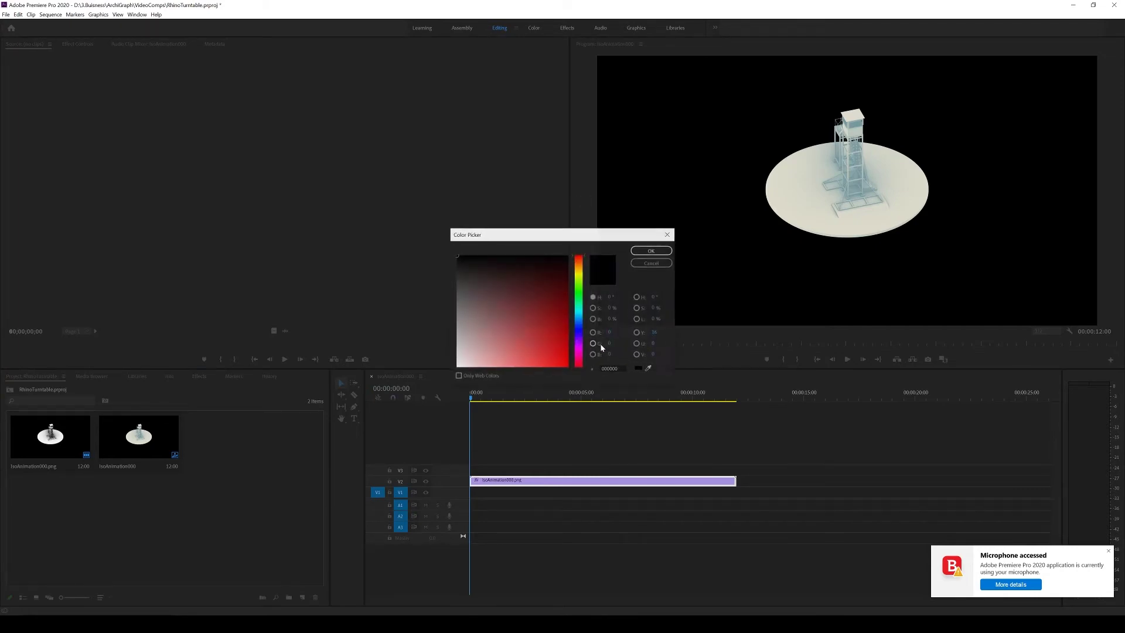
pyautogui.moveTo(625, 369); pyautogui.dragTo(602, 368)
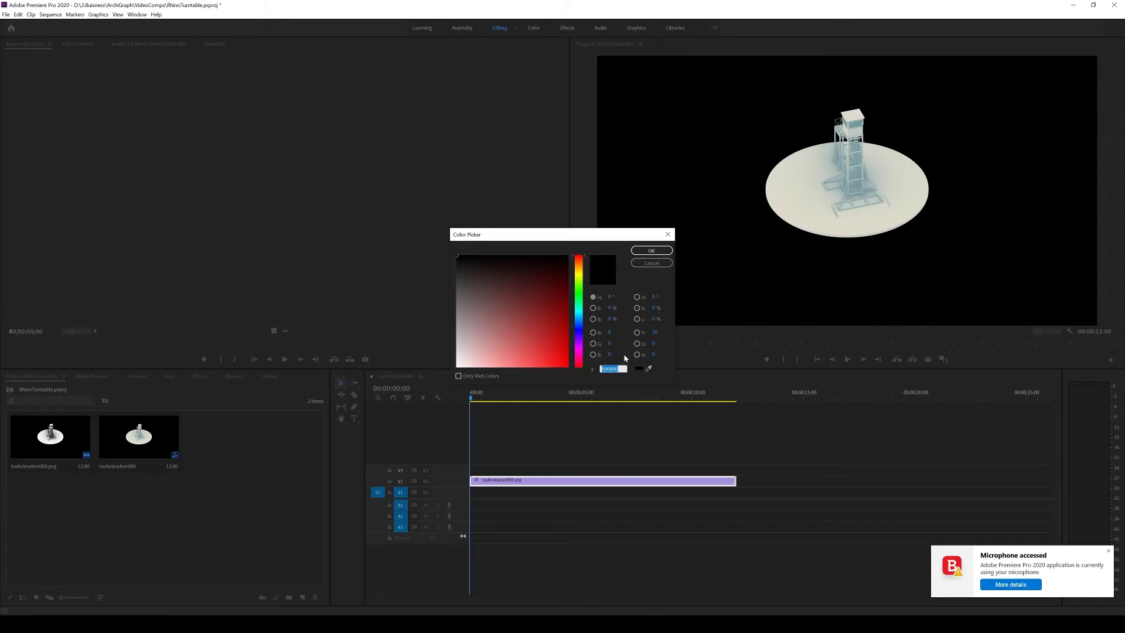
pyautogui.hotkey('ctrl', 'v')
pyautogui.click(651, 250)
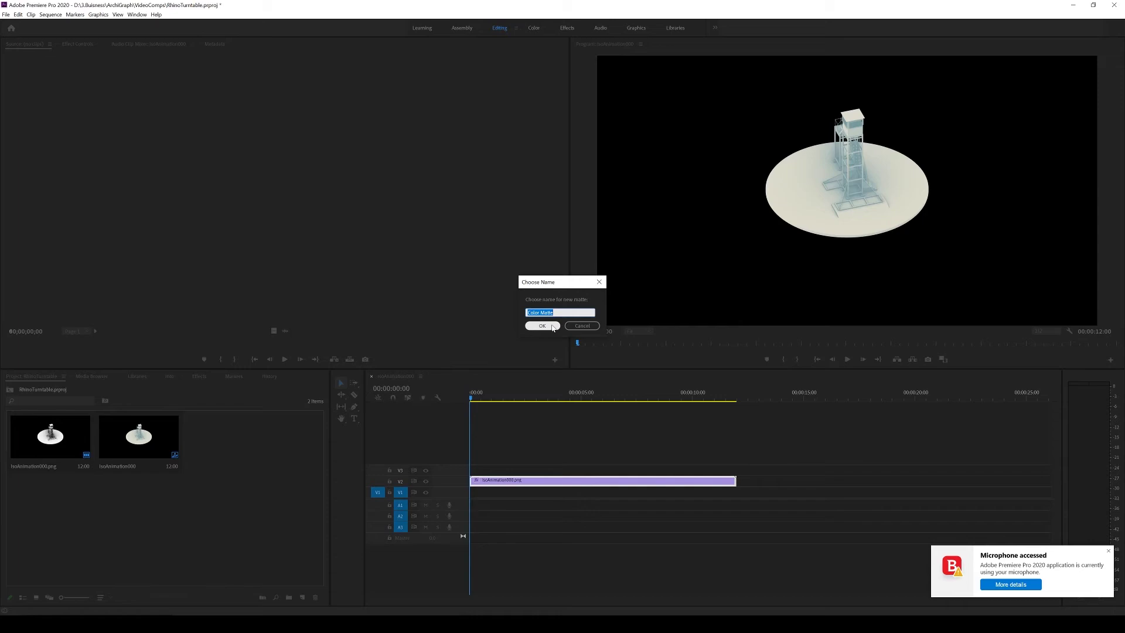
pyautogui.write('Background')
pyautogui.press('Return')
# - Place the Background matte on track V1 at the sequence start, beneath the animation clip
pyautogui.moveTo(254, 440); pyautogui.dragTo(478, 496)
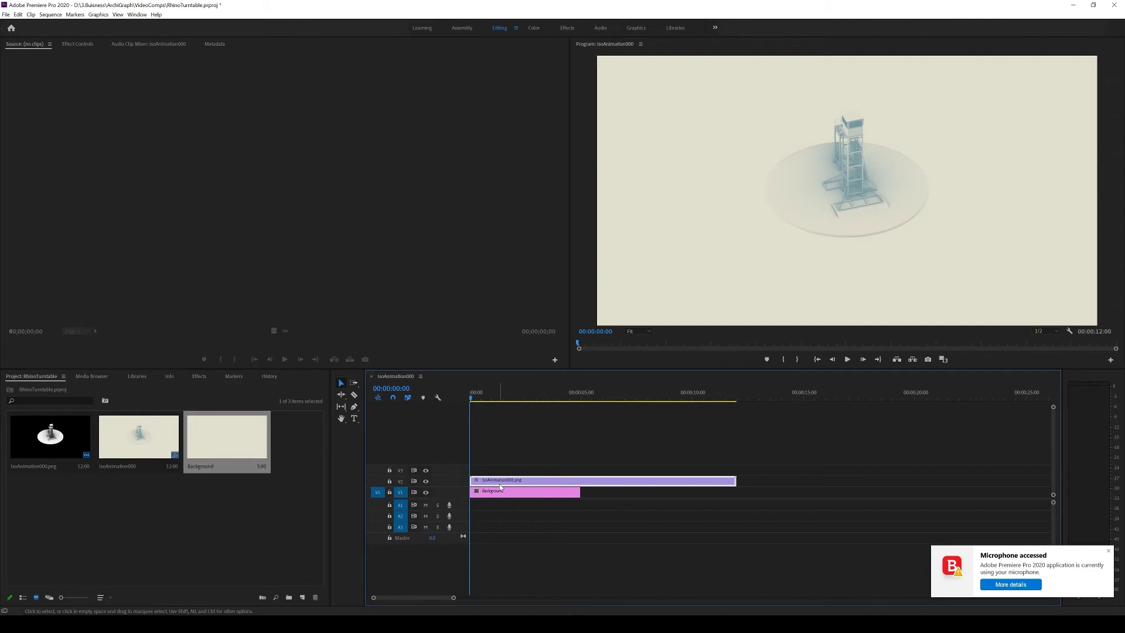
pyautogui.moveTo(500, 486)
pyautogui.mouseDown()
pyautogui.moveTo(503, 496)
pyautogui.moveTo(503, 469)
pyautogui.moveTo(502, 491)
pyautogui.mouseUp()
pyautogui.hotkey('ctrl', 'z')
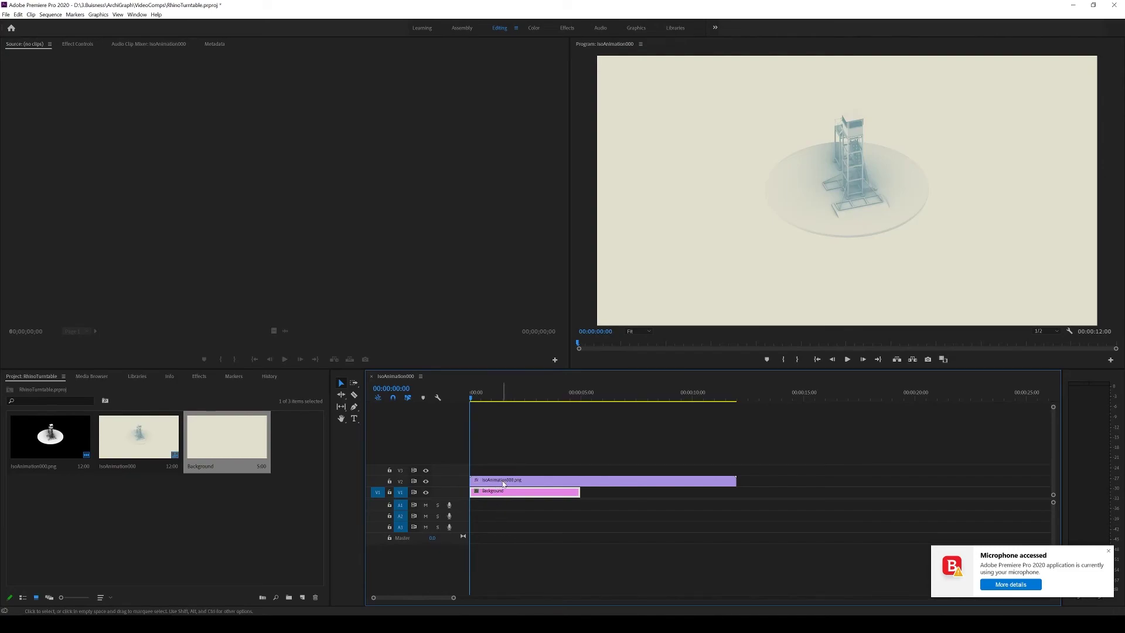
# - Change the Background matte to a slightly lighter cream and play the sequence to check it
pyautogui.doubleClick(227, 444)
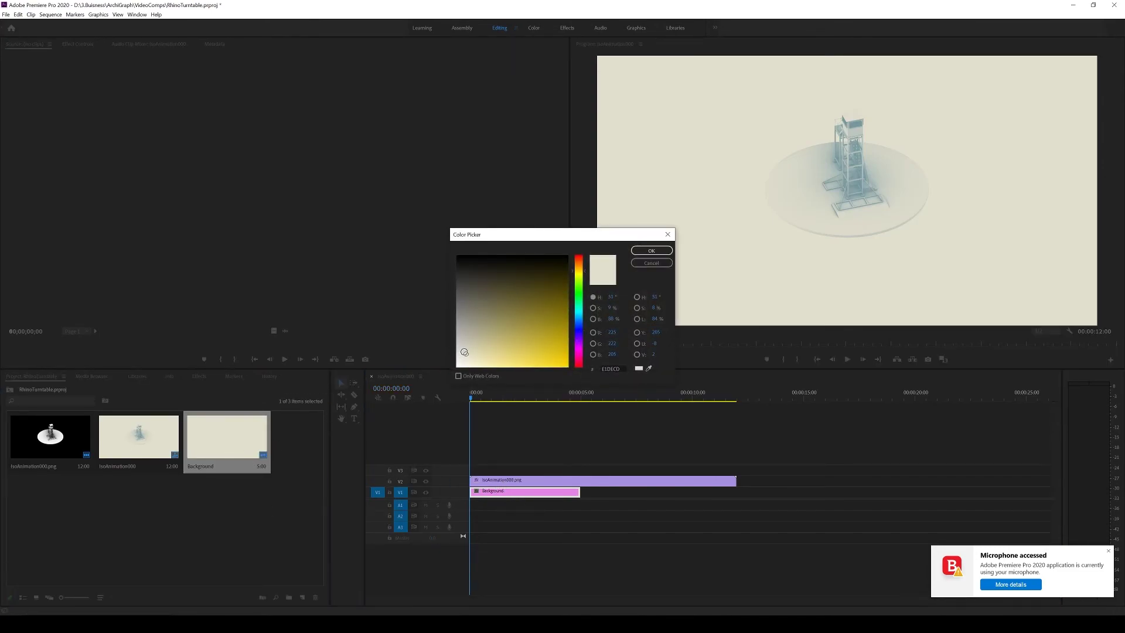
pyautogui.click(463, 349)
pyautogui.press('Return')
pyautogui.press('space')
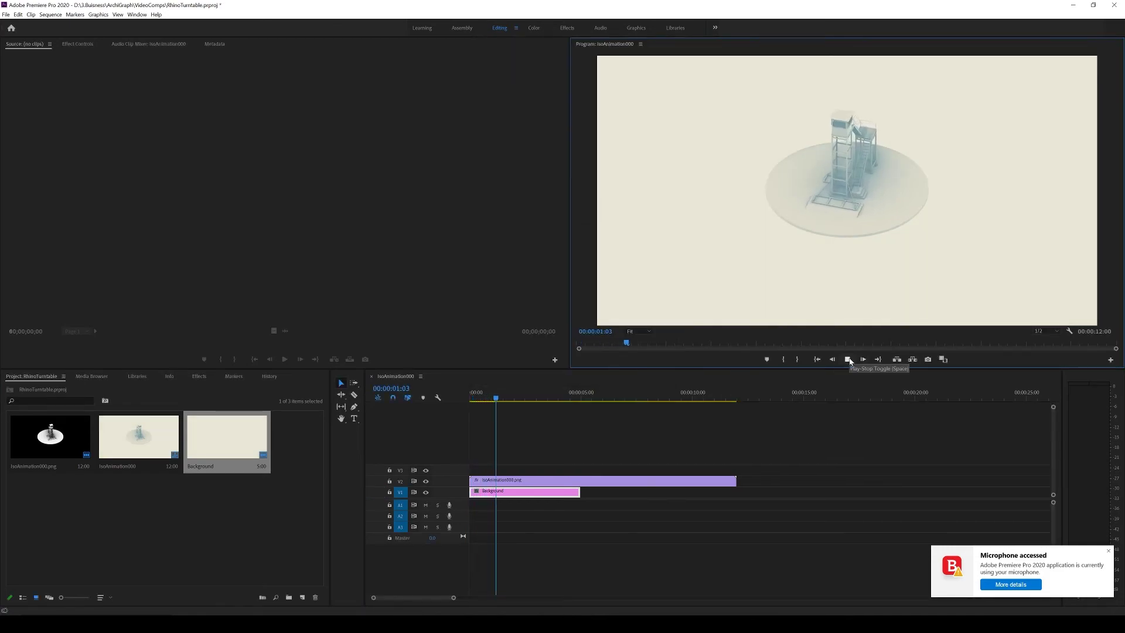
# - Extend the Background clip to the end of the animation clip and play the sequence from the start
pyautogui.moveTo(580, 493); pyautogui.dragTo(736, 493)
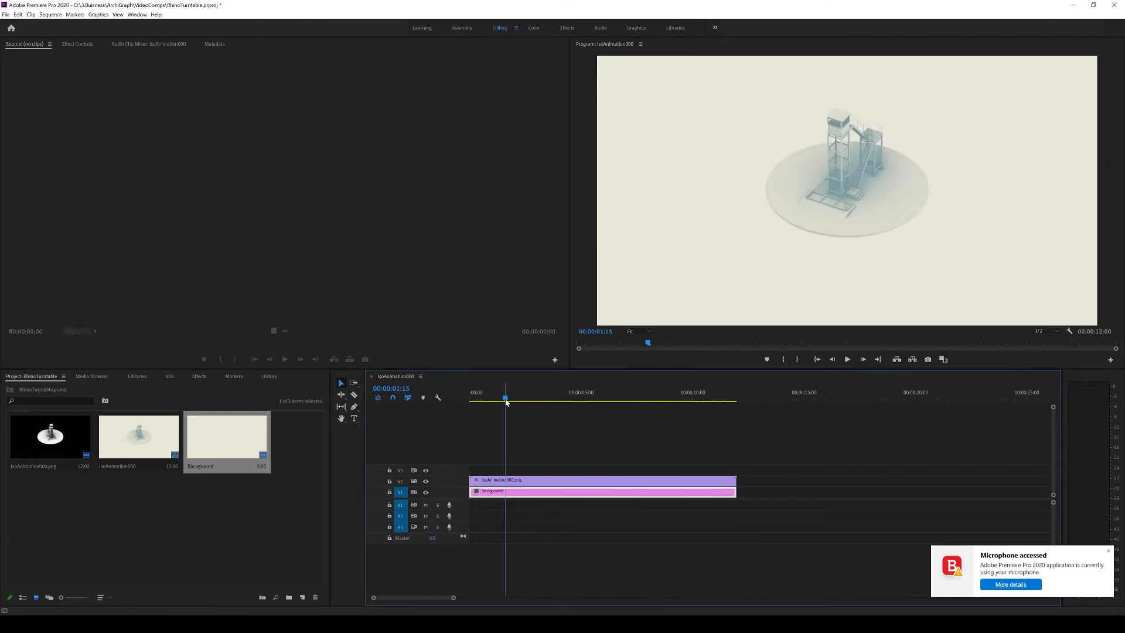
pyautogui.press('Home')
pyautogui.press('space')
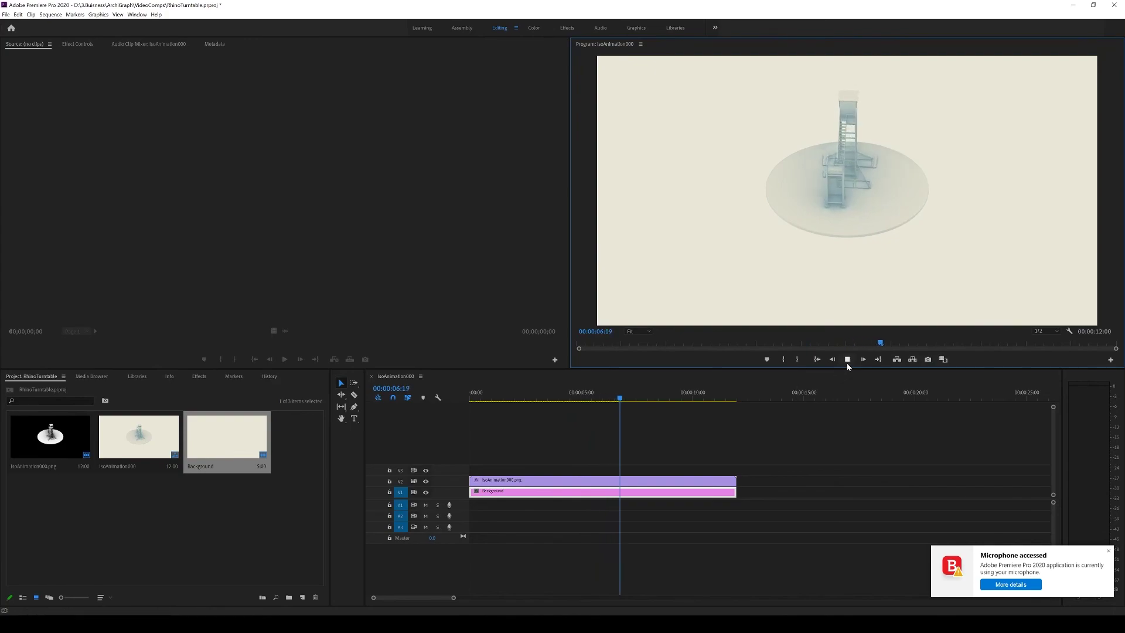
# - Export the sequence as the H.264 video IsoAnimation000.mp4 with audio export turned off
pyautogui.click(6, 14)
pyautogui.moveTo(70, 256)
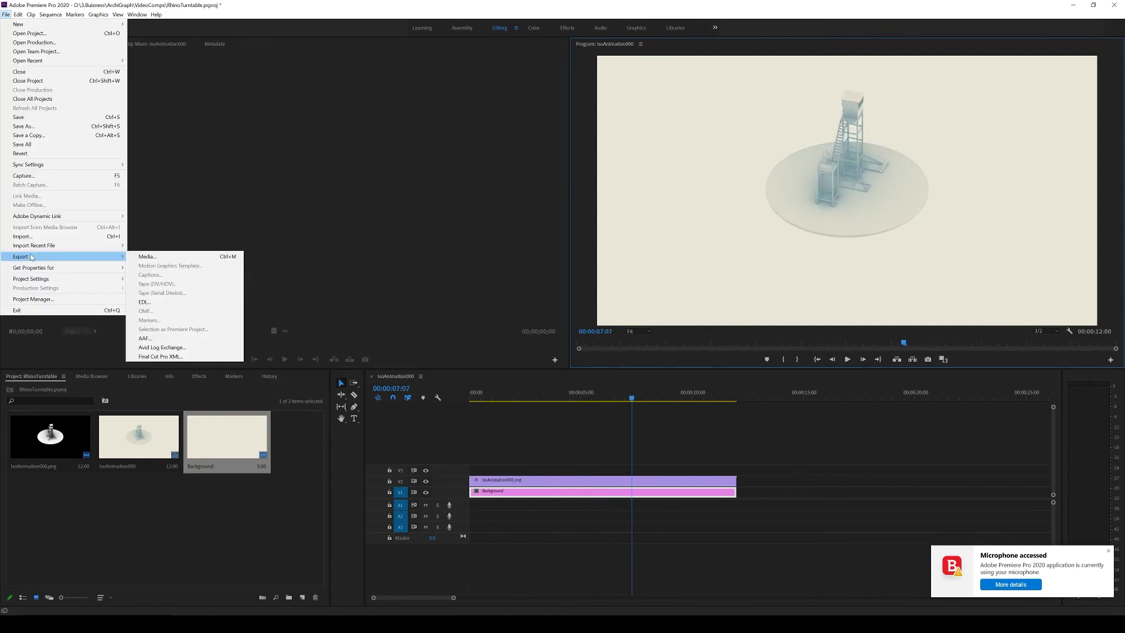
pyautogui.click(145, 256)
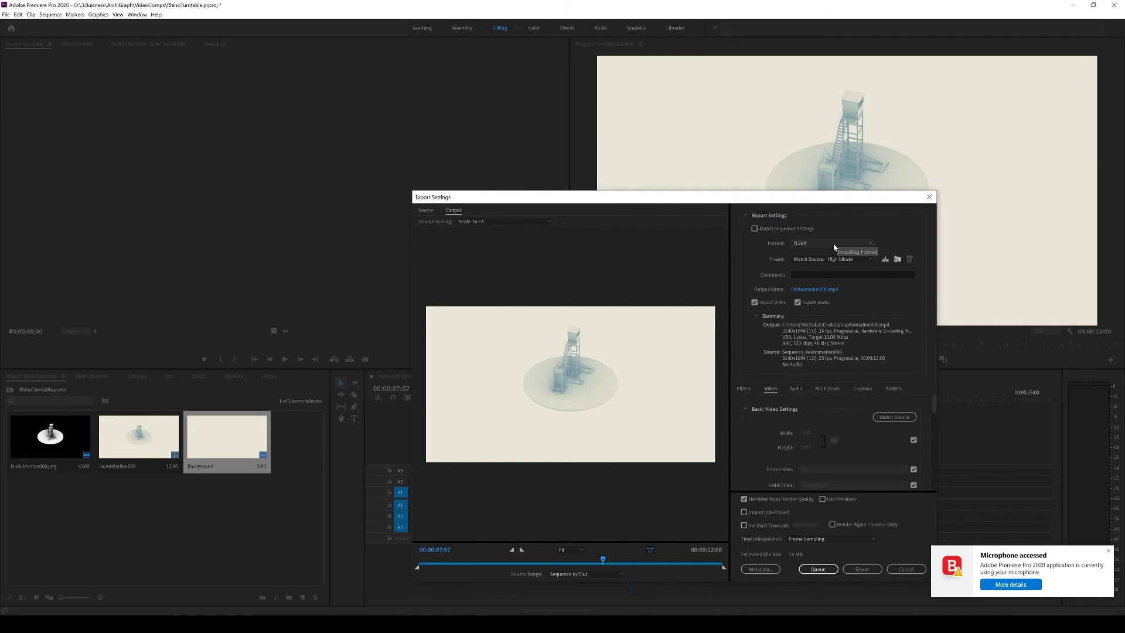
pyautogui.click(800, 302)
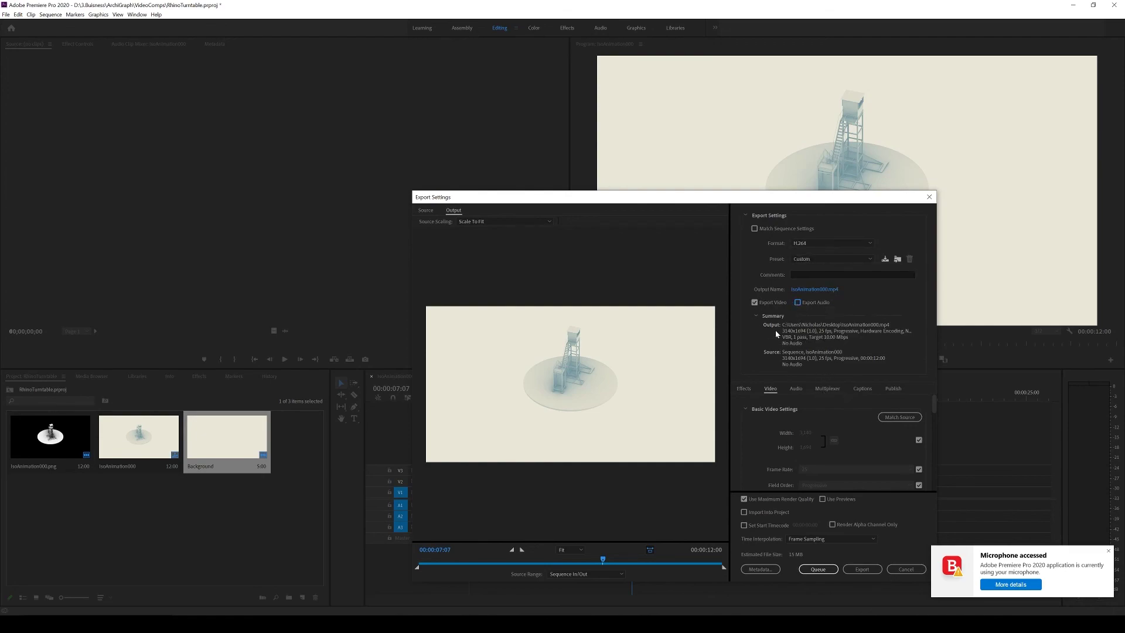
pyautogui.scroll(-5, 870, 457)
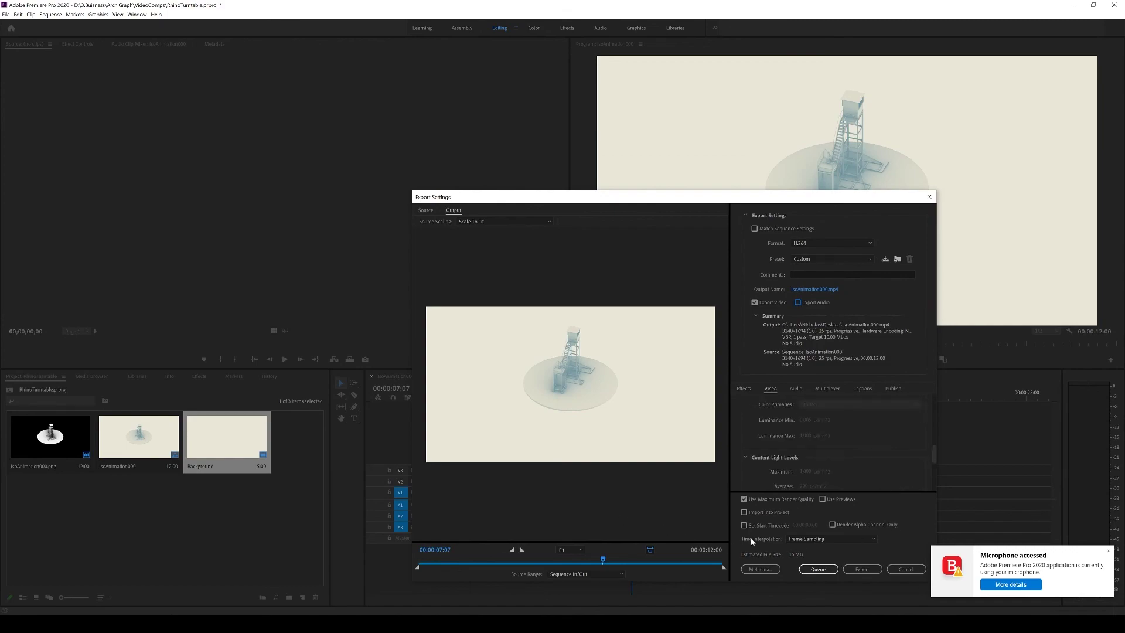
pyautogui.click(814, 572)
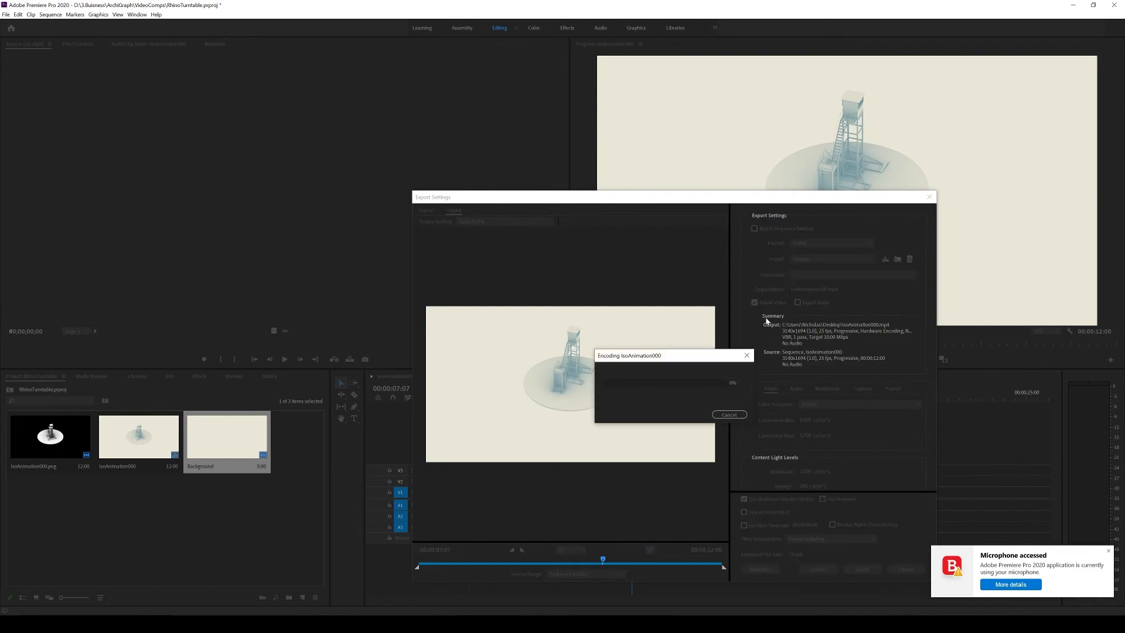